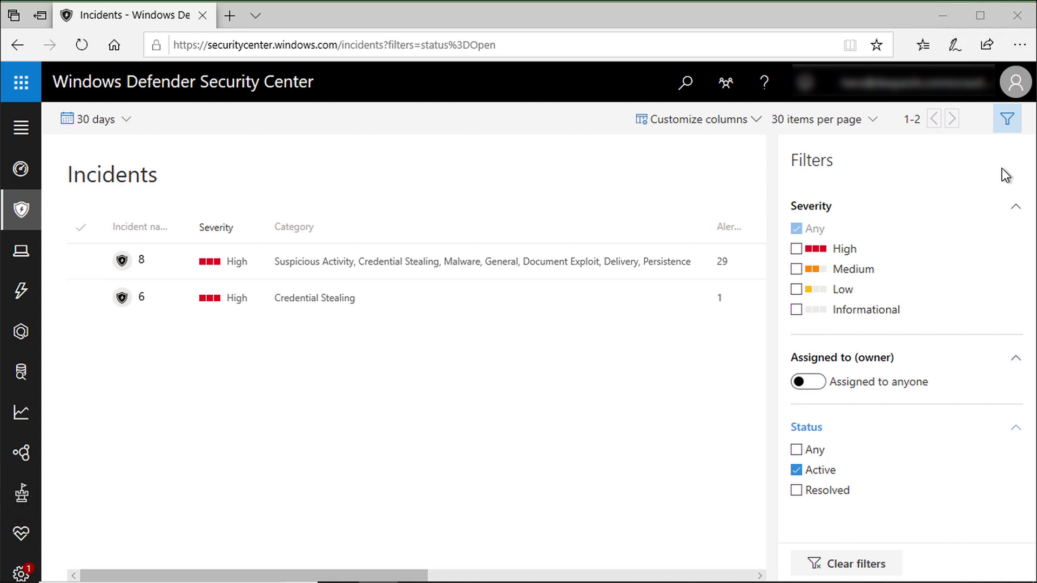
- Hide the Filters pane so the Active incidents table shows machines, users and last activity
left_click(1008, 120)
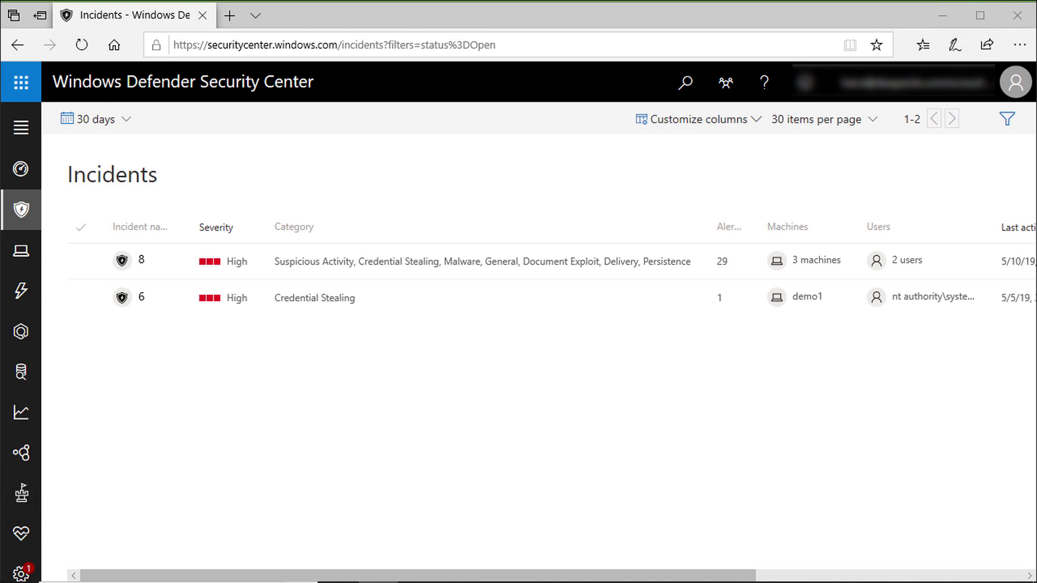
- Open incident 8's full page and show machine demo3's details on its Machines (3) tab
left_click(292, 273)
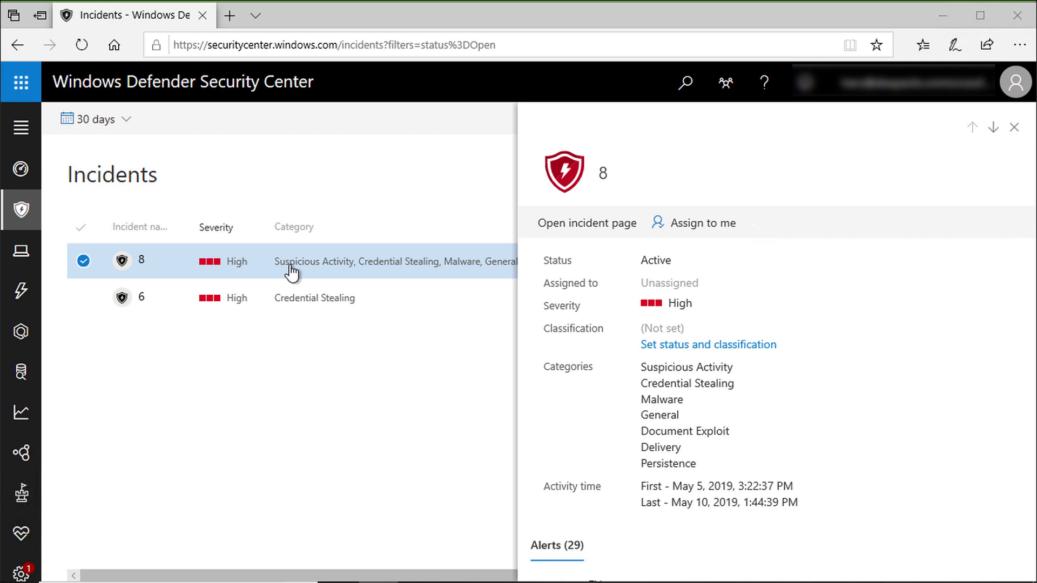
left_click(562, 226)
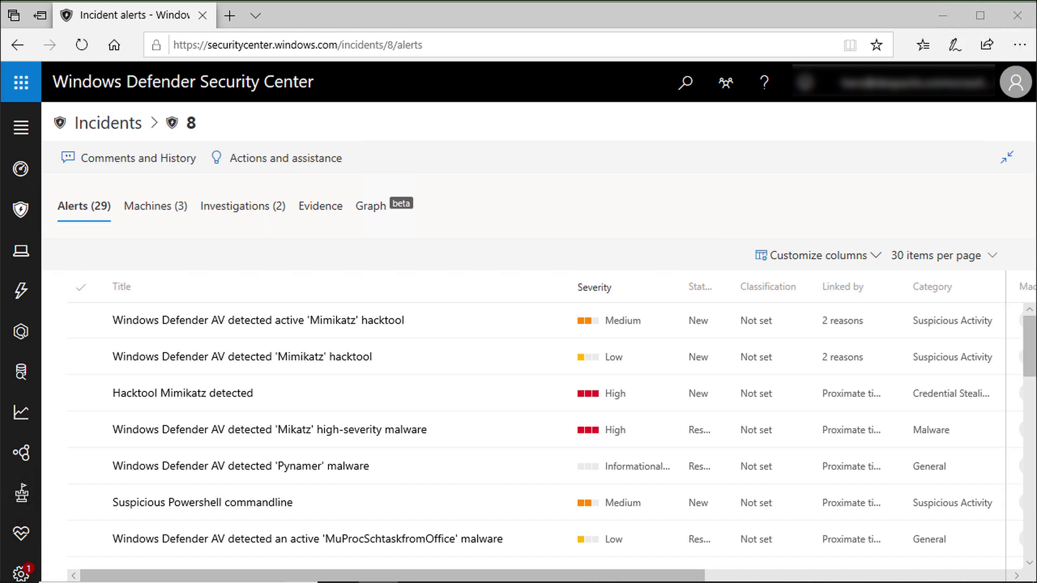
left_click_drag(1032, 356, 1032, 425)
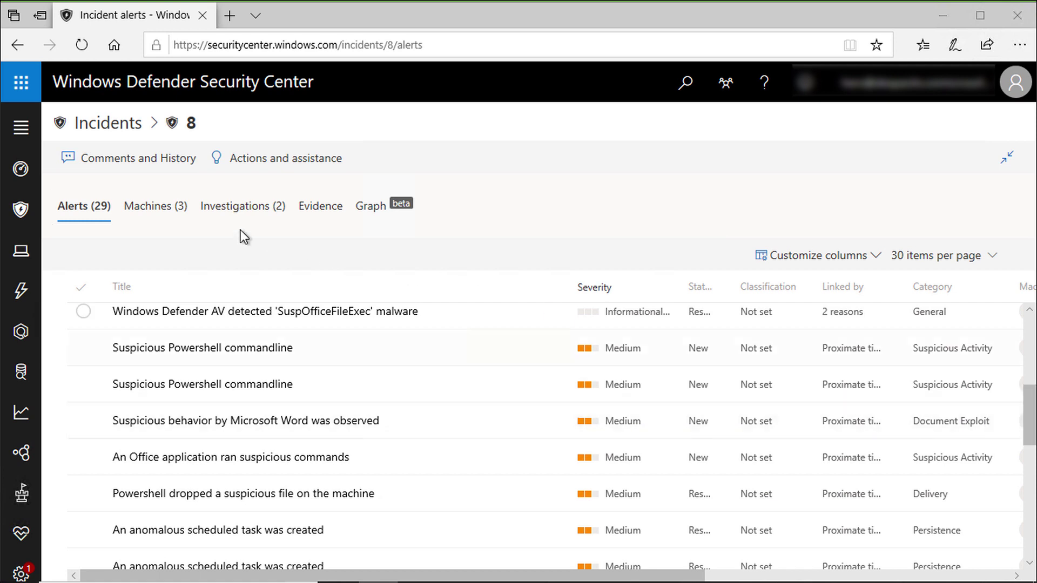
left_click(158, 216)
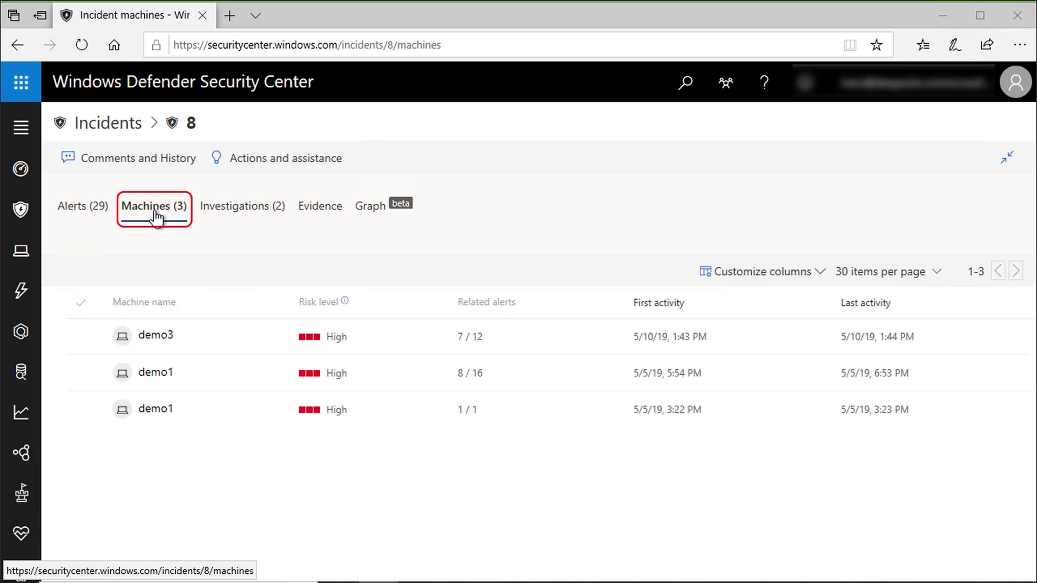
left_click(83, 337)
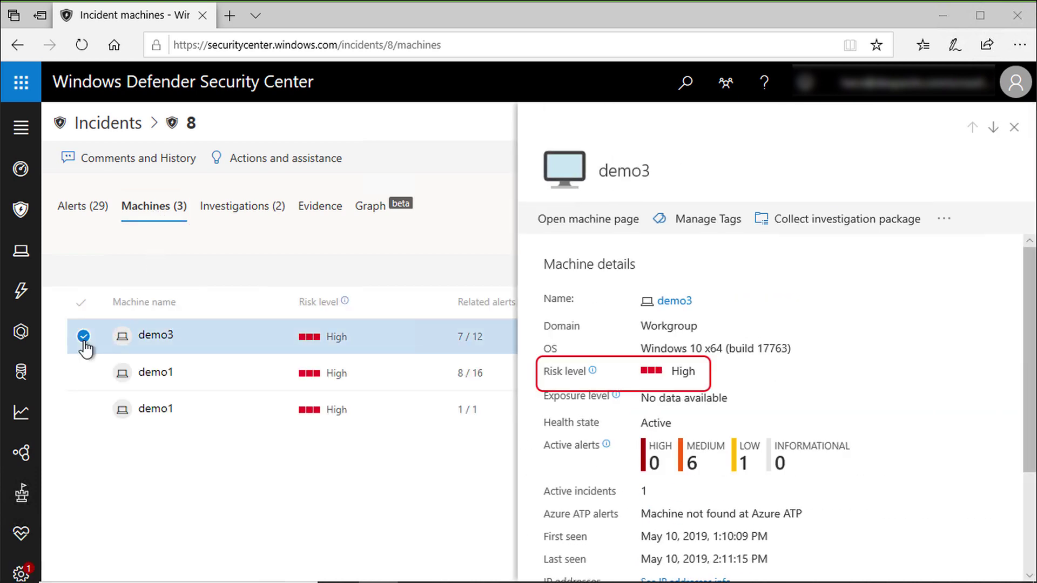
- Graph incident 8 with demo3 moved left, inspecting powershell.exe, schtasks.exe, WINWORD.EXE and WinATP-Intro-Backdoor.exe
left_click(369, 208)
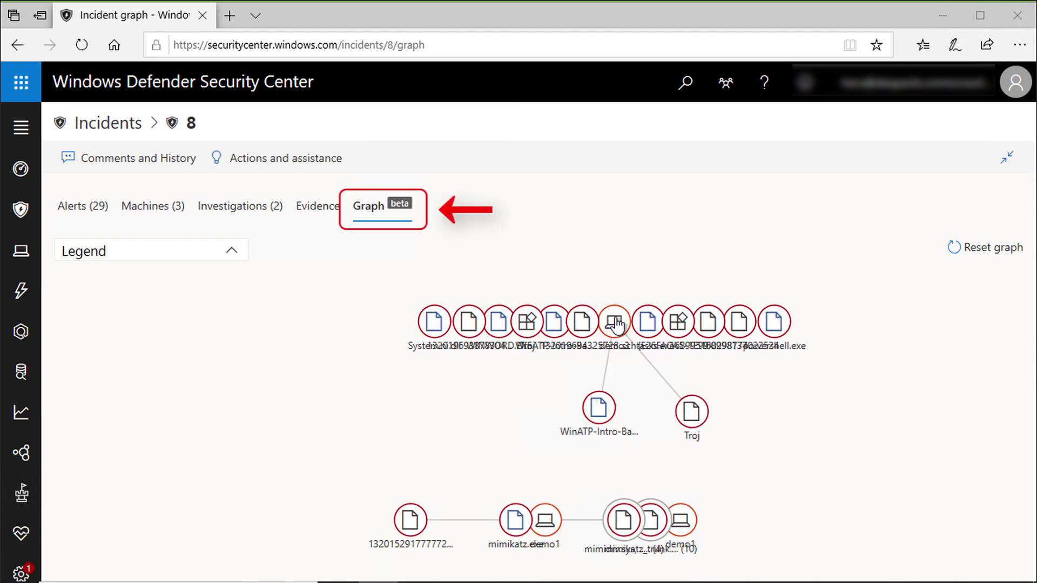
left_click_drag(611, 326, 243, 396)
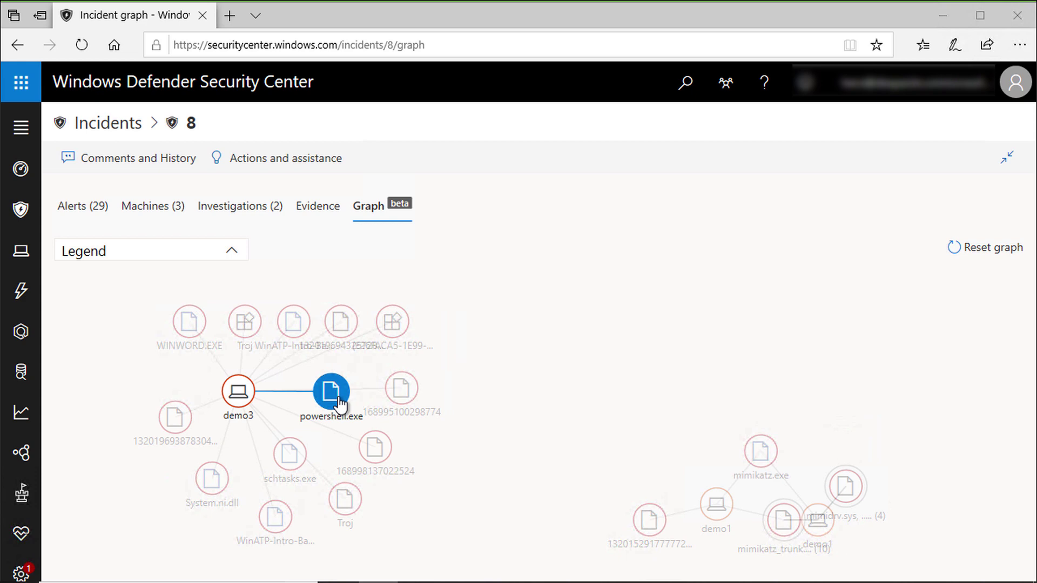
left_click(335, 404)
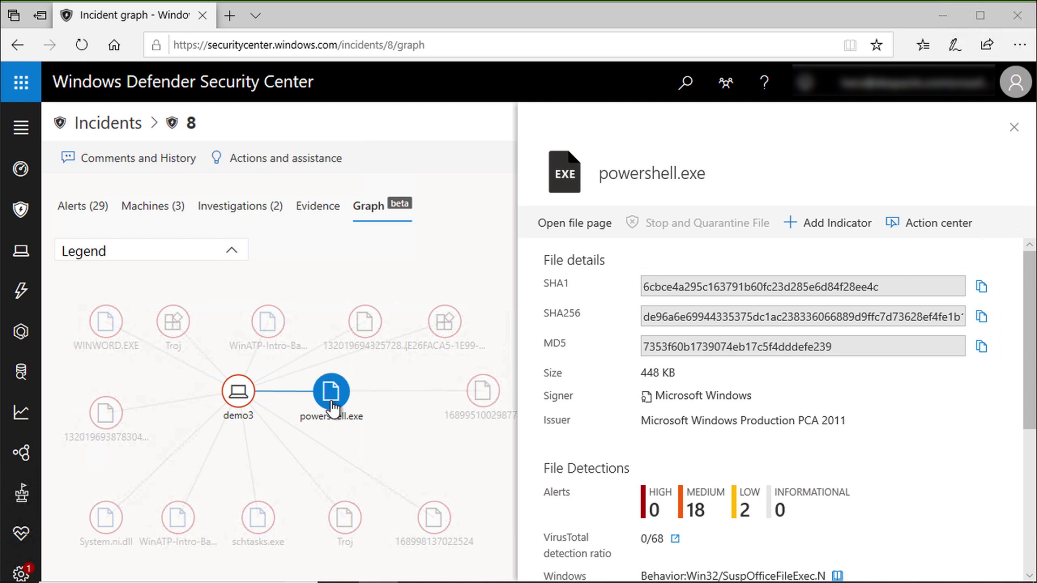
left_click(259, 522)
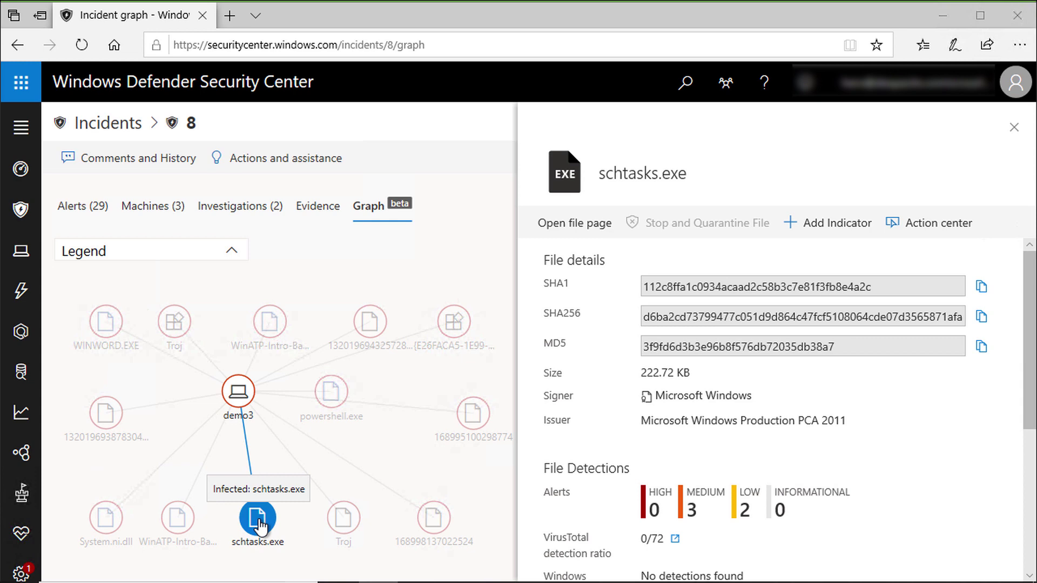
left_click(105, 327)
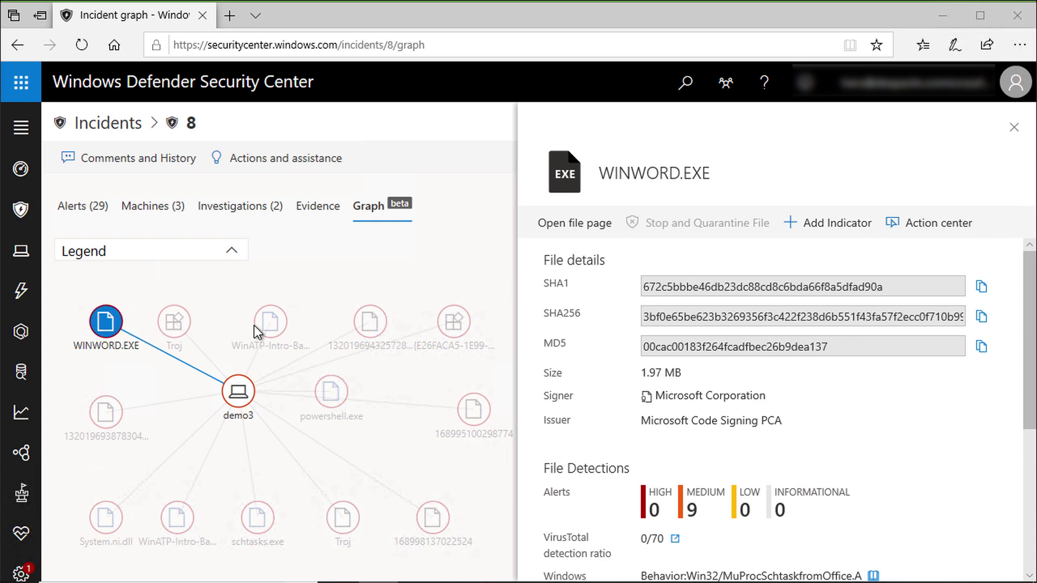
left_click(268, 328)
left_click(268, 328)
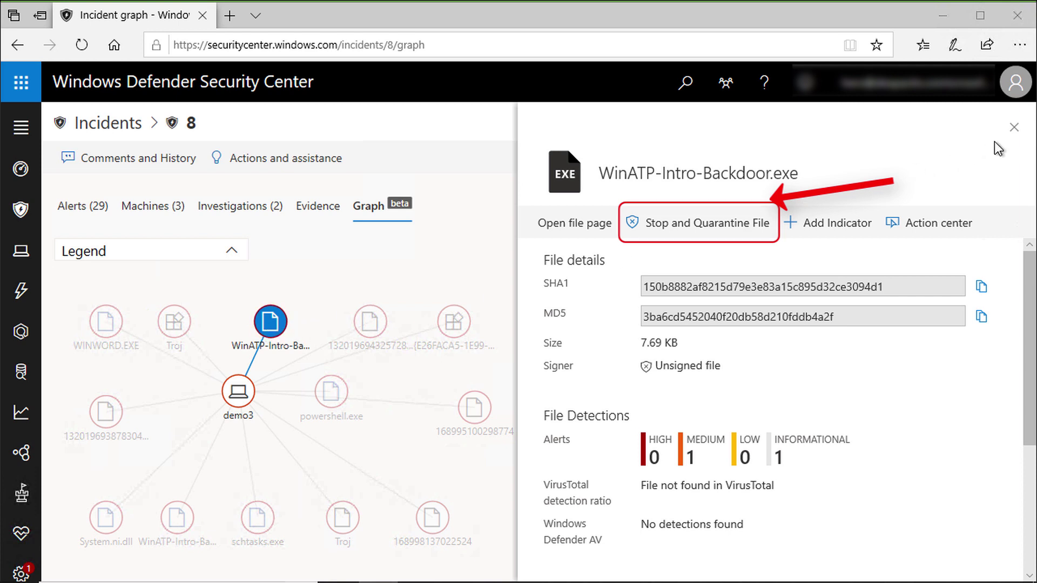
left_click(1014, 128)
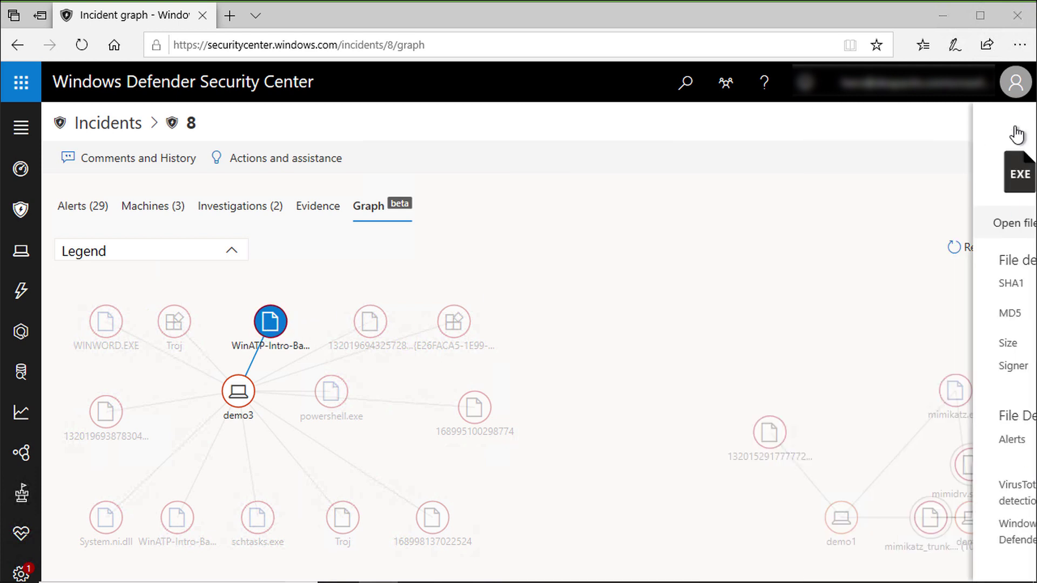
- Open demo3 from the Machines list, showing its 7 active alerts after toggling the overview
left_click(27, 256)
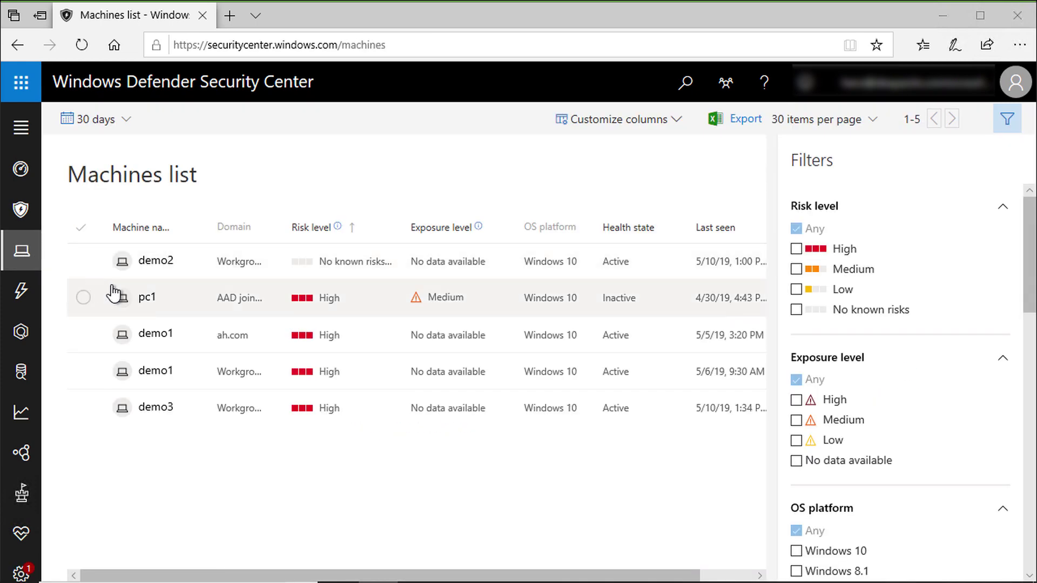
left_click(158, 408)
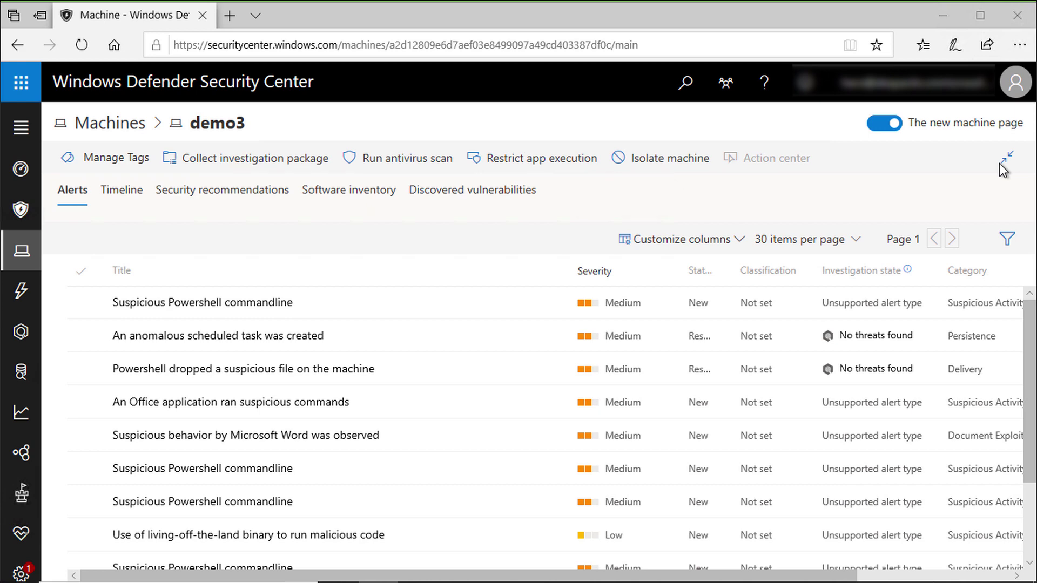
left_click(1000, 164)
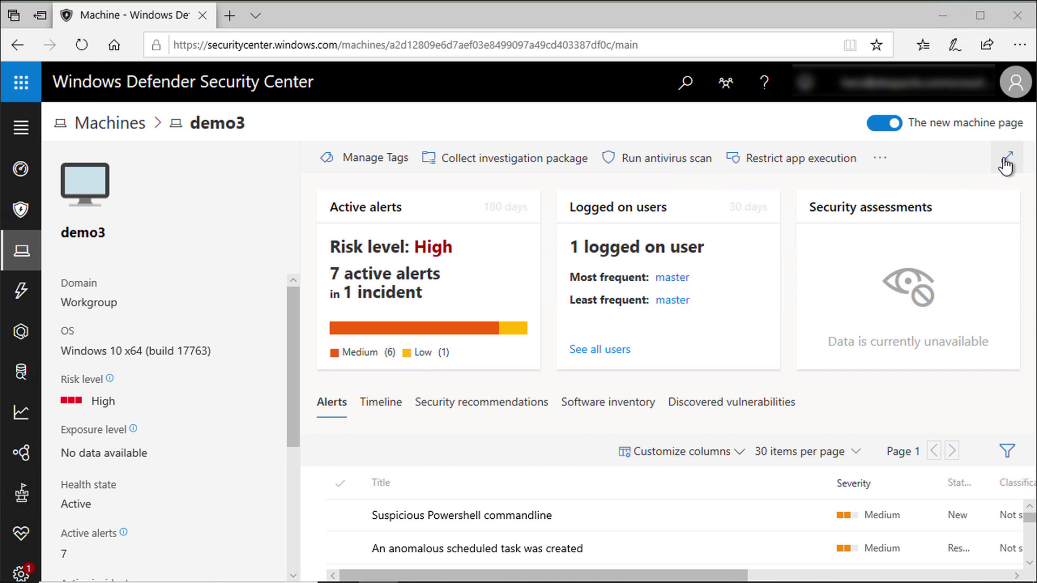
left_click(1006, 162)
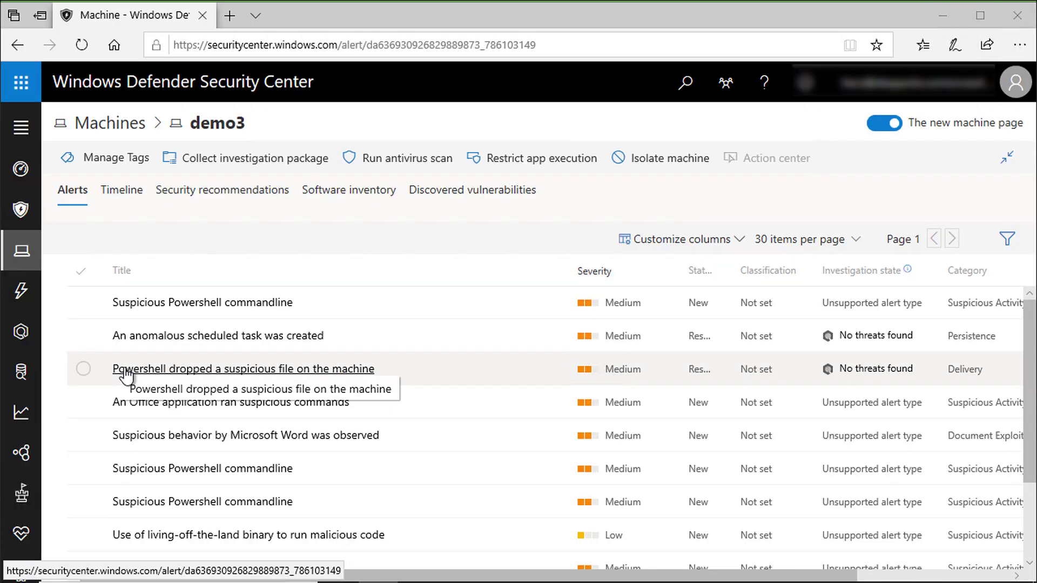
left_click(122, 371)
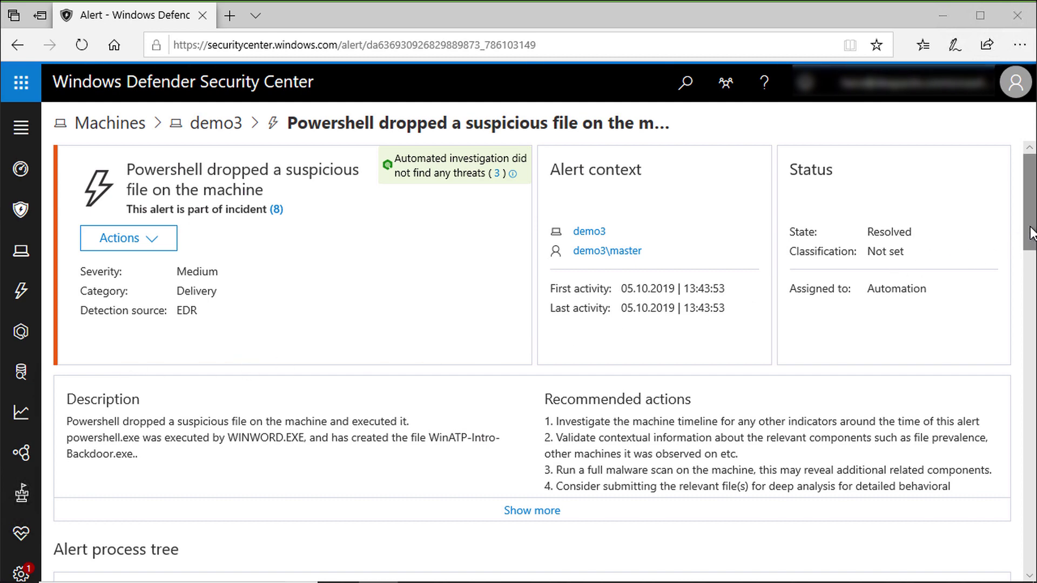
left_click_drag(1031, 233, 1030, 381)
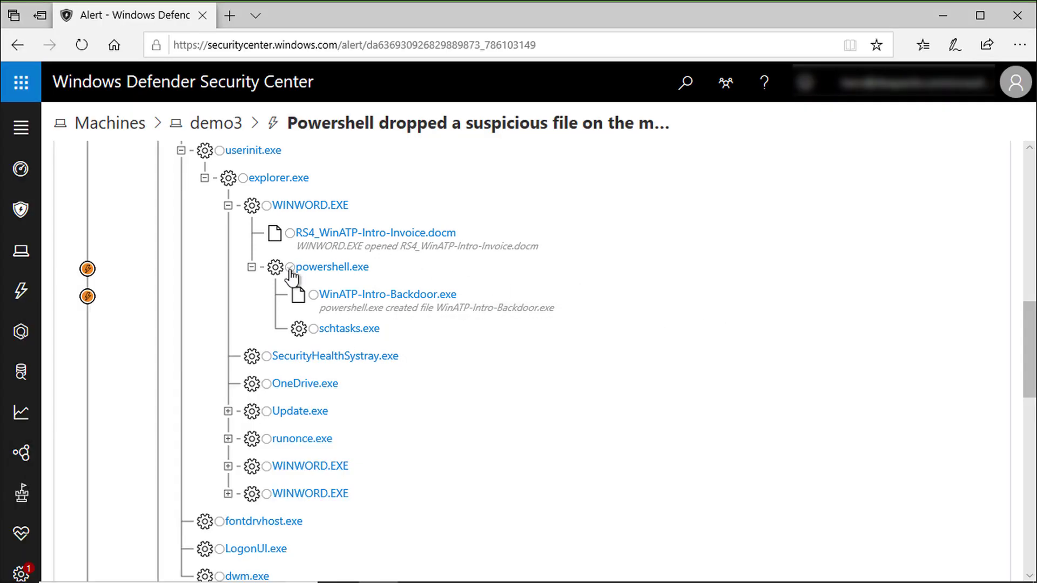
left_click(290, 268)
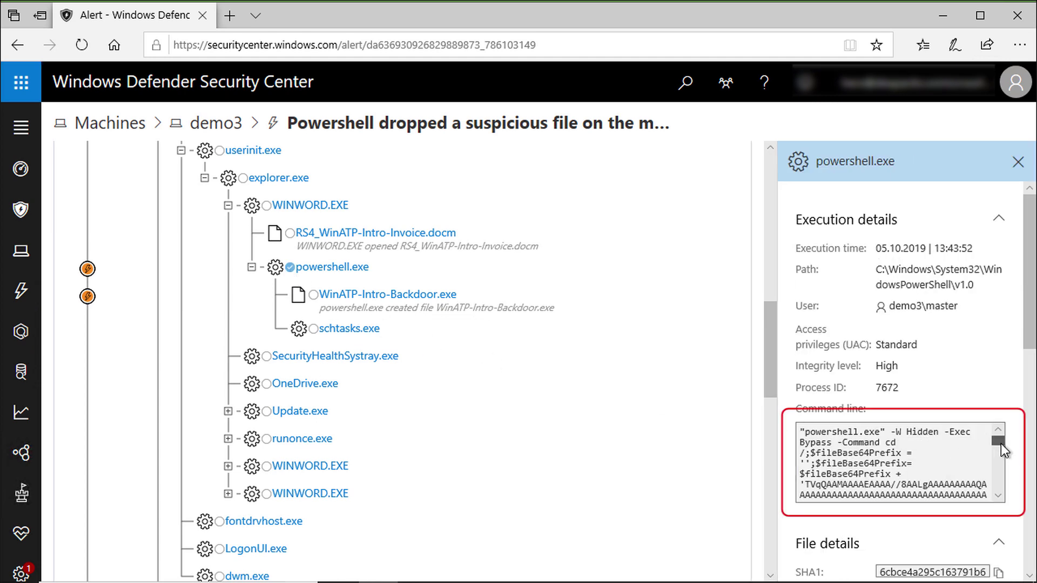
left_click_drag(1000, 443, 1001, 489)
left_click_drag(945, 465, 871, 478)
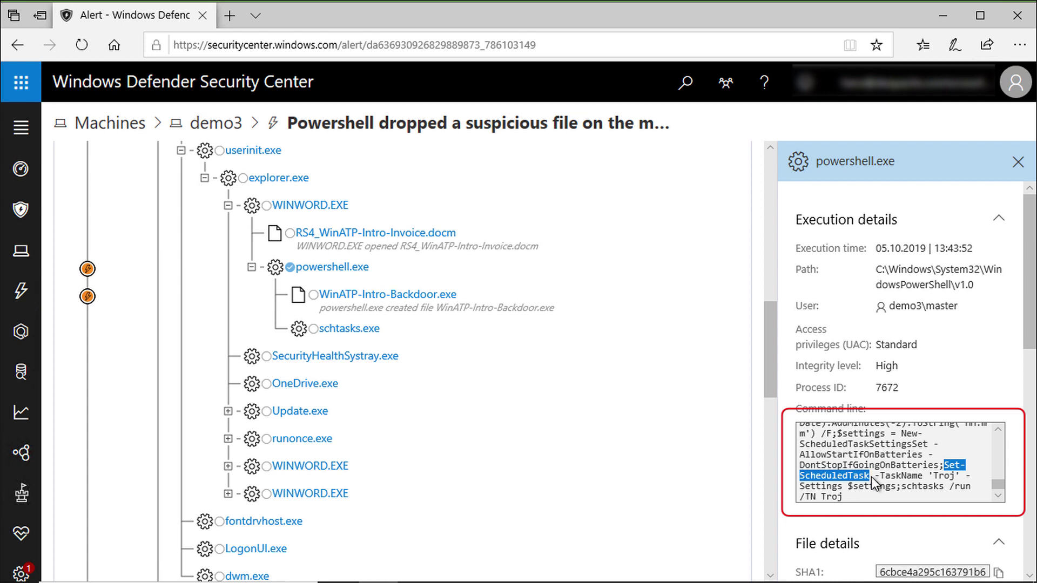
left_click(314, 296)
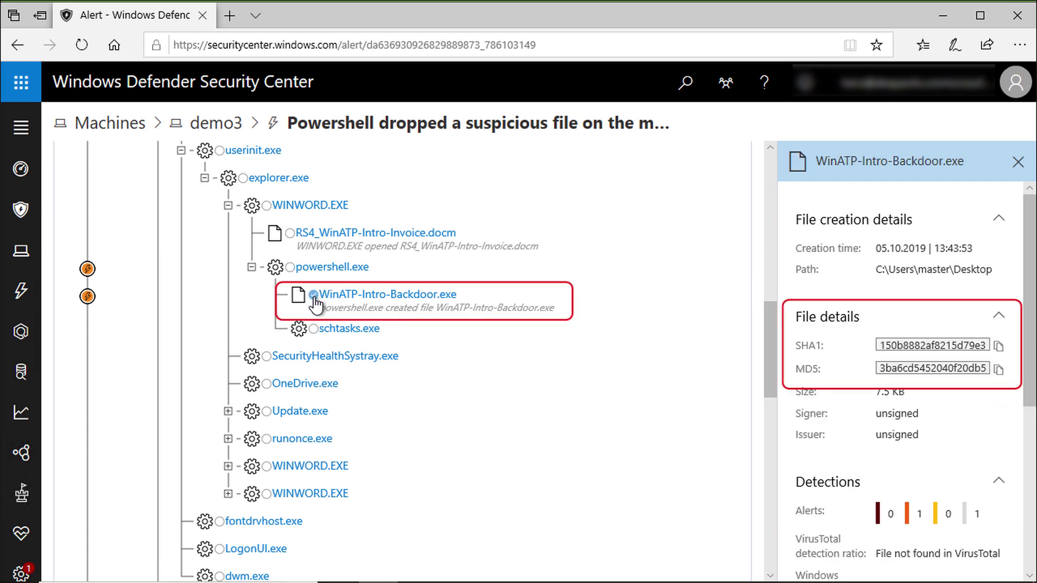
left_click_drag(880, 348, 986, 351)
left_click(975, 401)
left_click(319, 335)
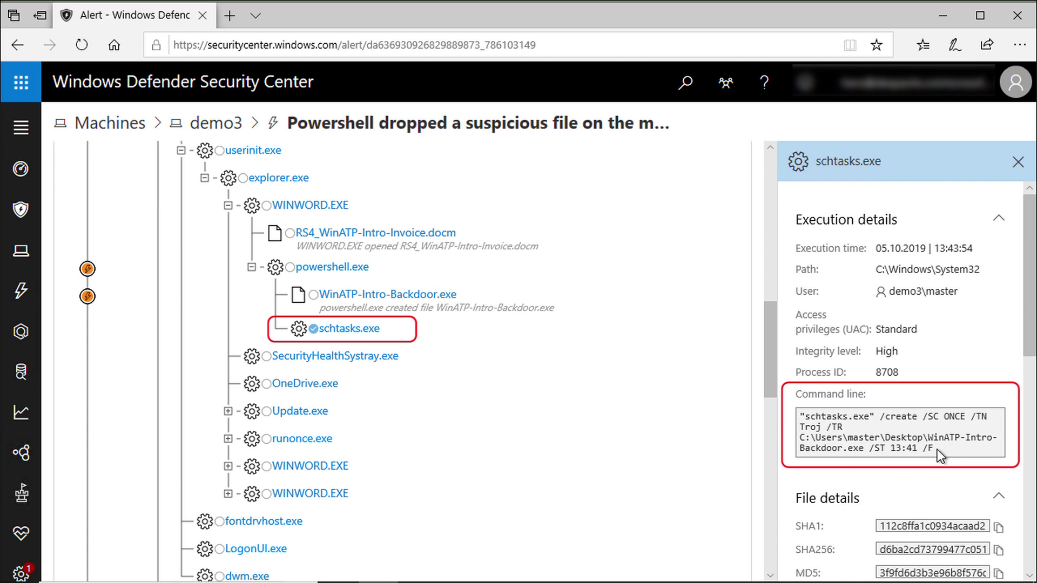
left_click_drag(937, 449, 795, 415)
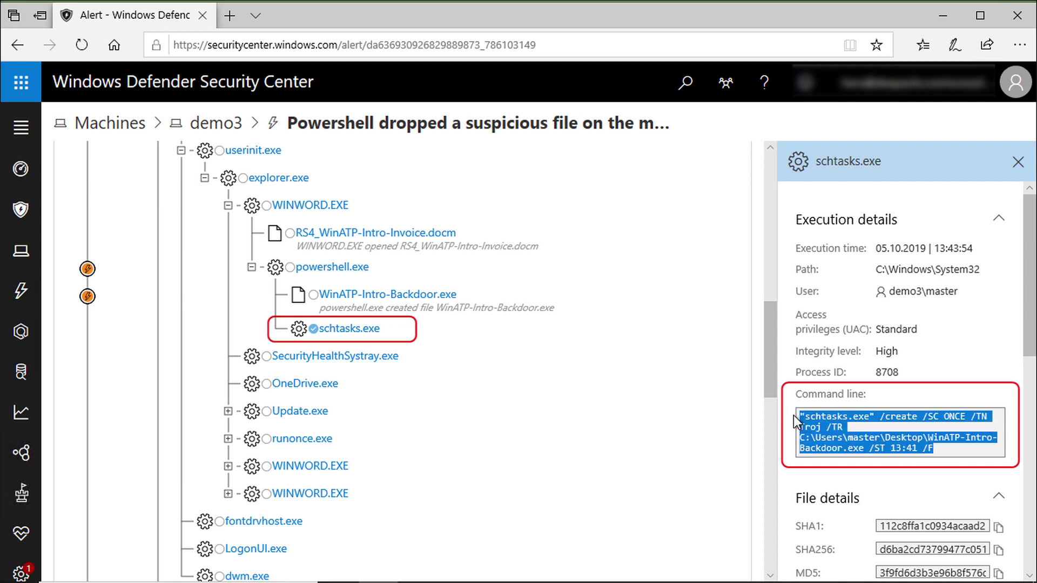
left_click(1018, 164)
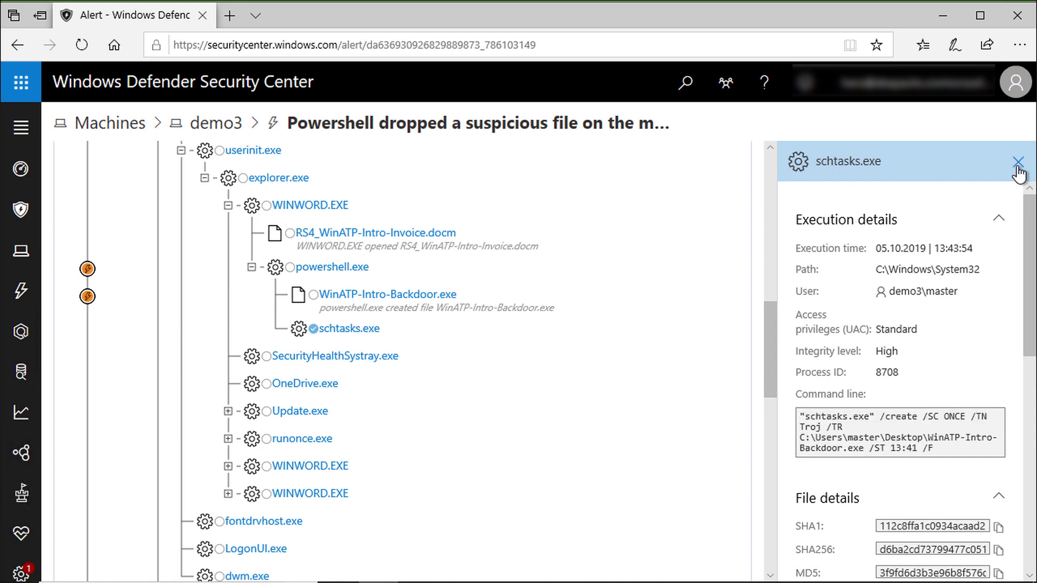
left_click(212, 123)
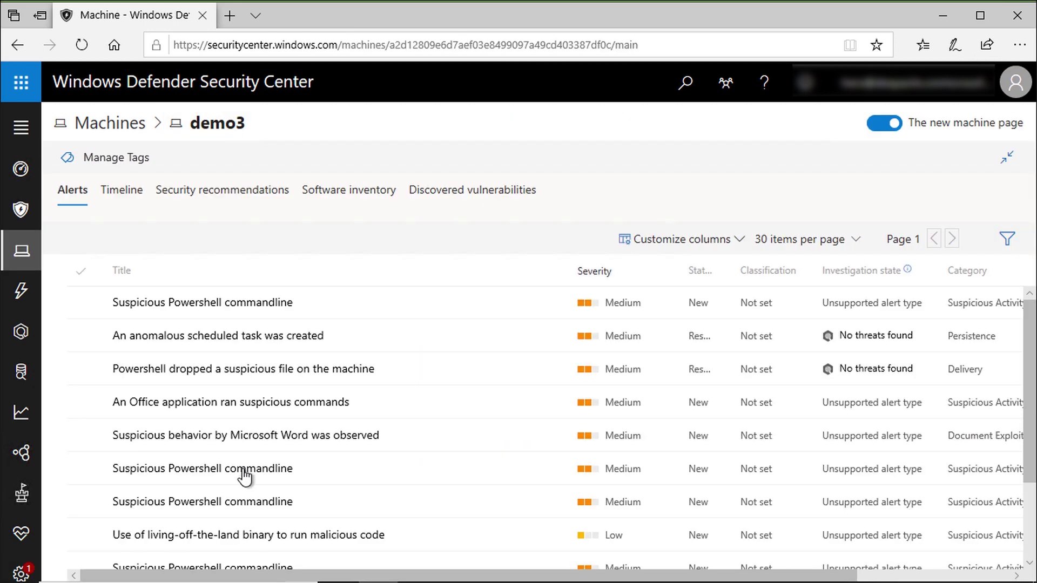
- Open the Suspicious Powershell commandline alert and review its incident graph and artifact timeline
left_click(244, 476)
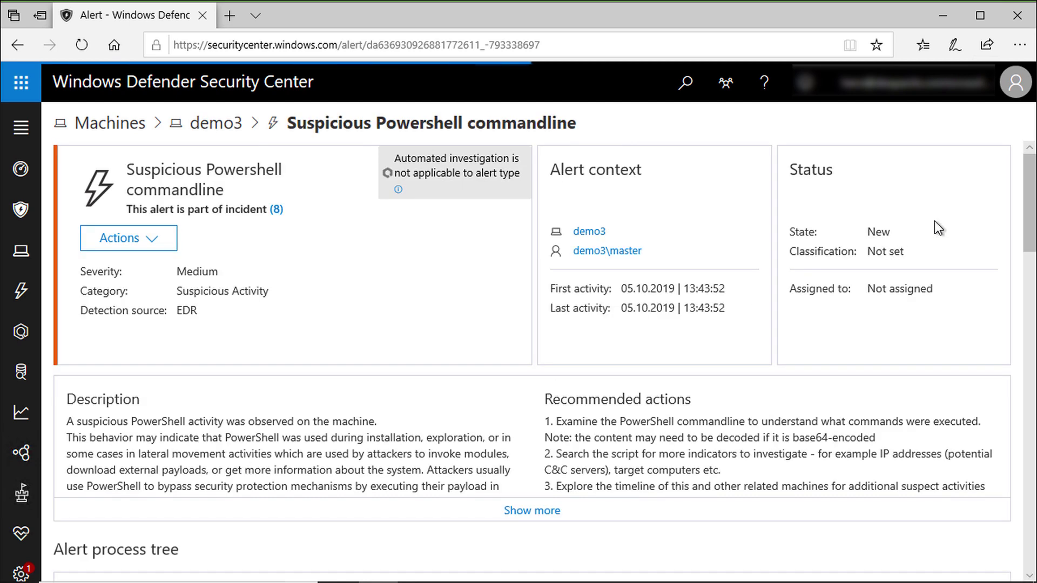
scroll(1033, 213, "down", 2)
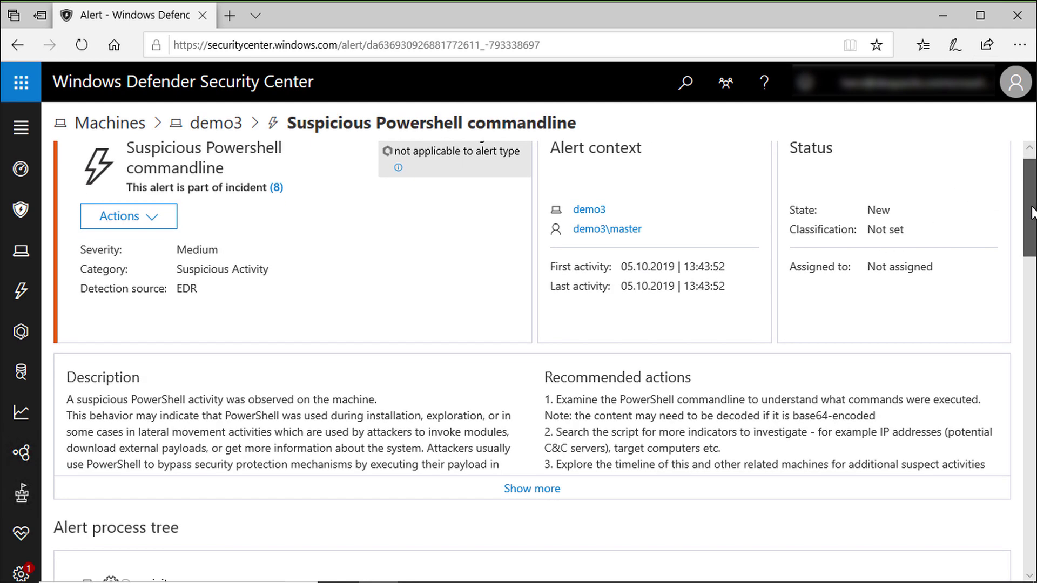
left_click_drag(1033, 214, 1034, 446)
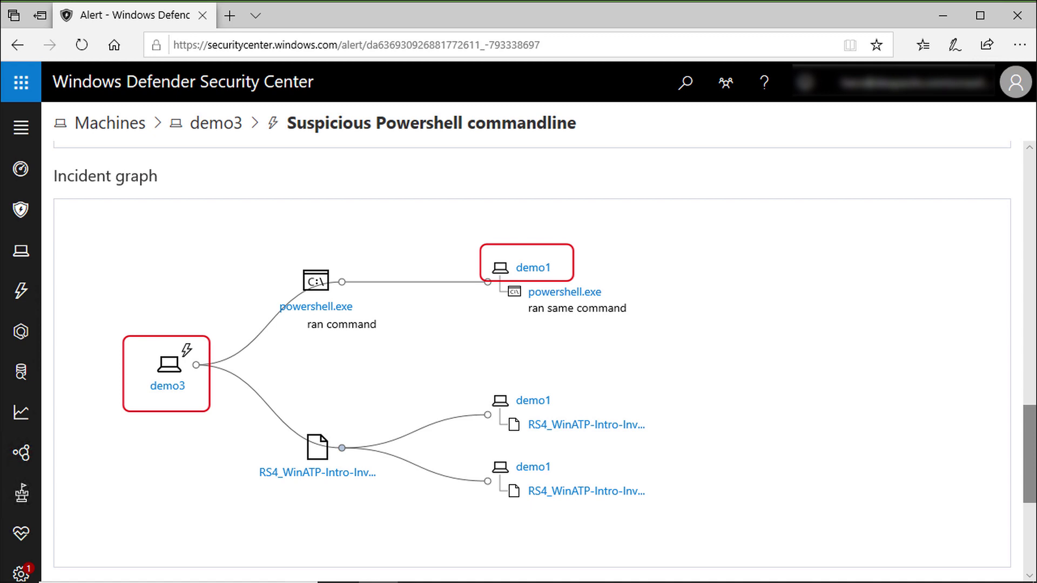
scroll(1034, 483, "down", 2)
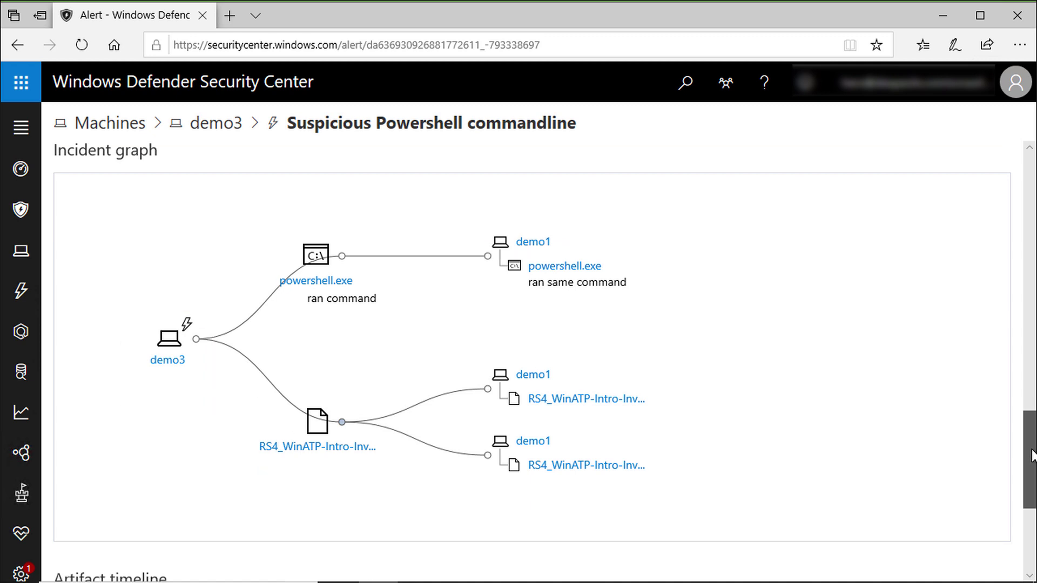
scroll(1034, 482, "down", 3)
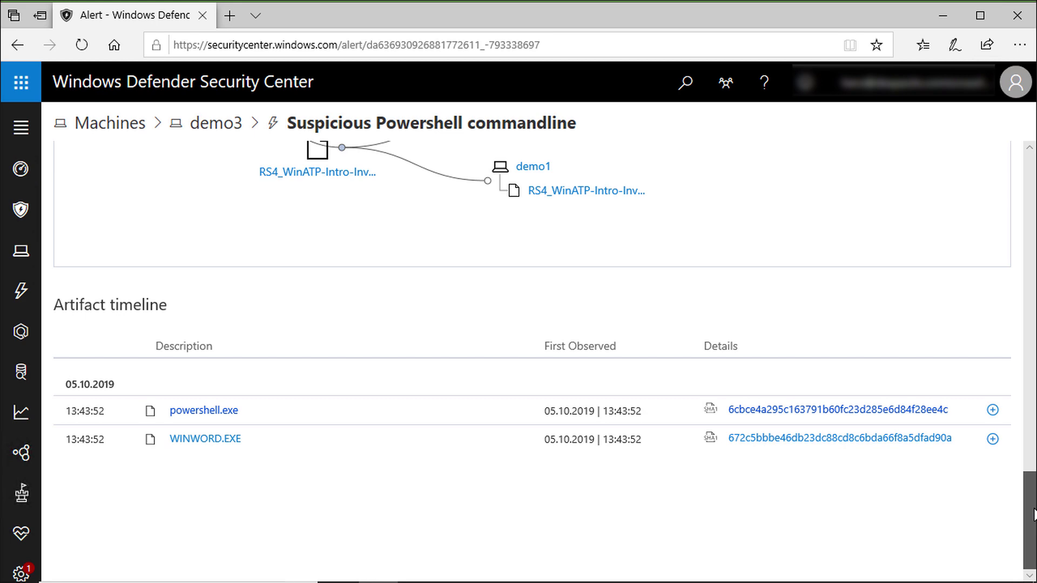
left_click_drag(1034, 513, 1034, 232)
- On demo3's Timeline, view OfficeClickToRun.exe's Tcp connection to 52.114.76.34 on port 443
left_click(216, 122)
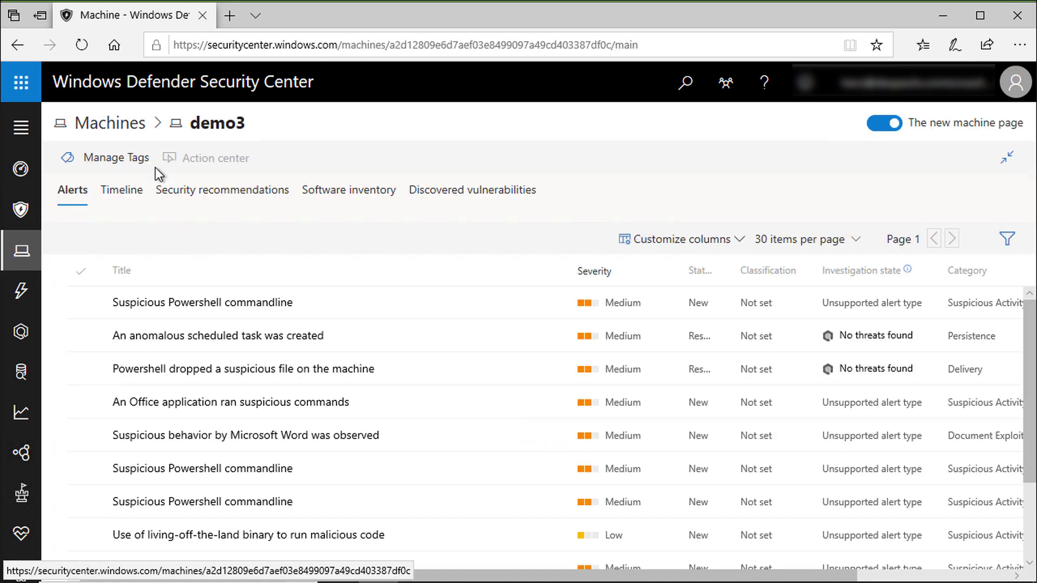
left_click(121, 200)
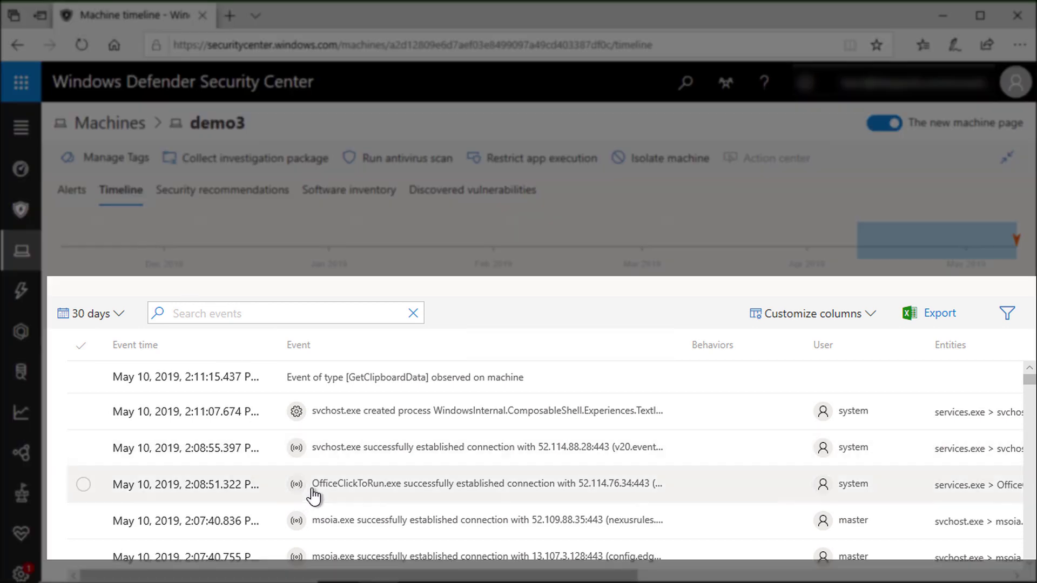
left_click(84, 484)
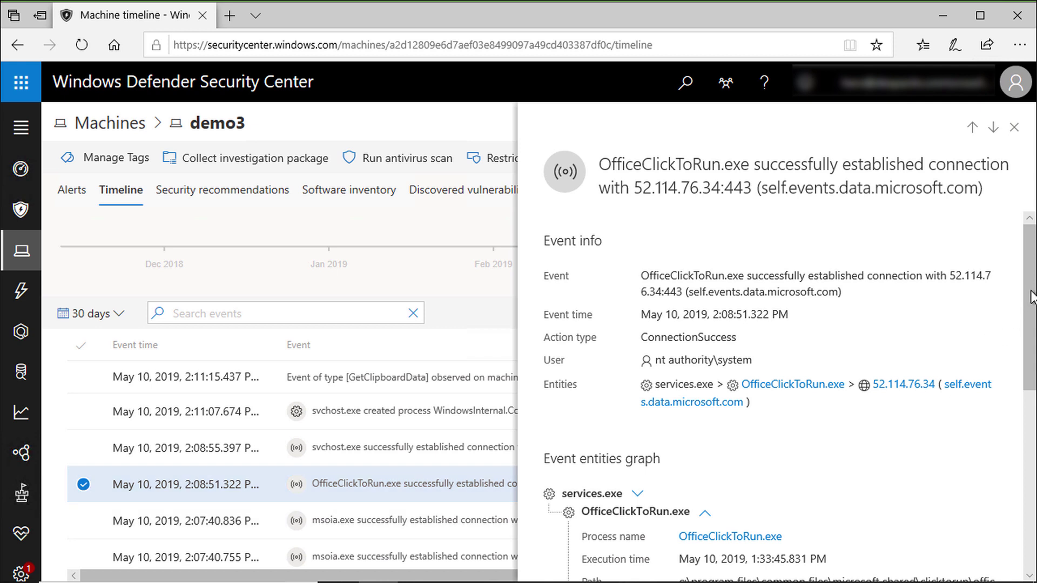
scroll(1026, 307, "down", 2)
scroll(783, 397, "down", 6)
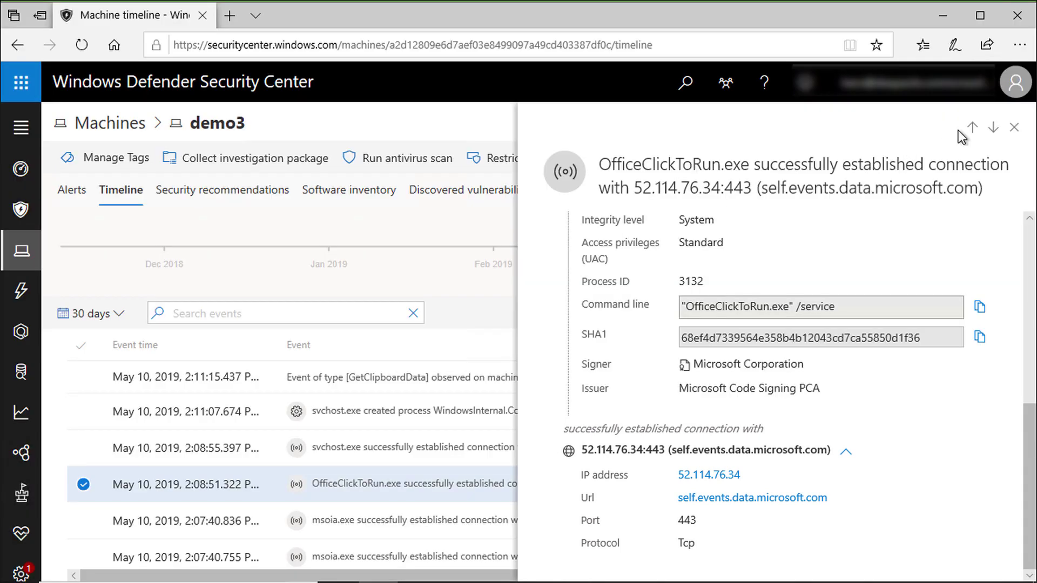
- Filter demo3's timeline to alert-related events only
left_click(1014, 128)
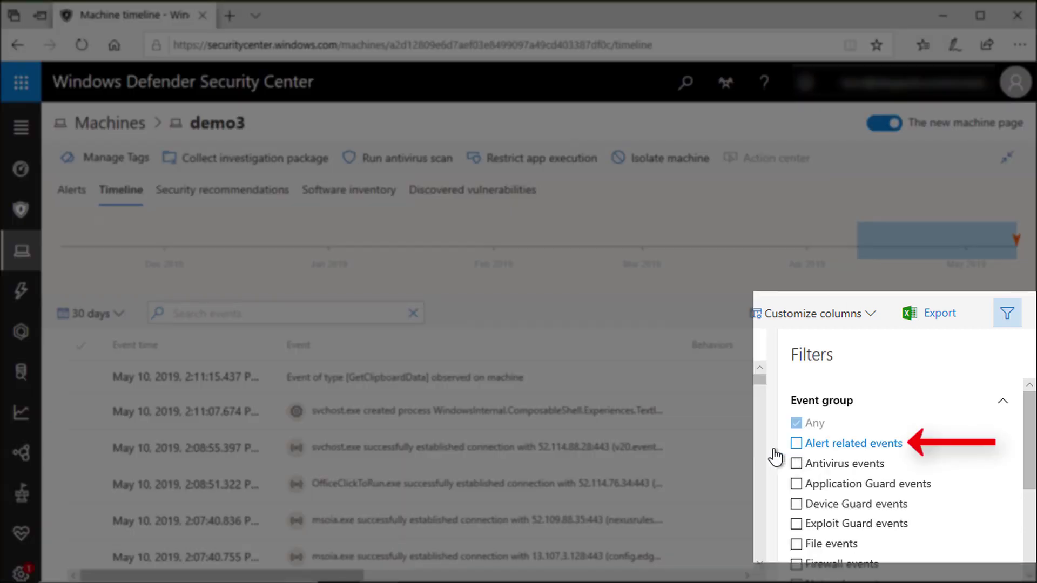
left_click(796, 443)
left_click(822, 561)
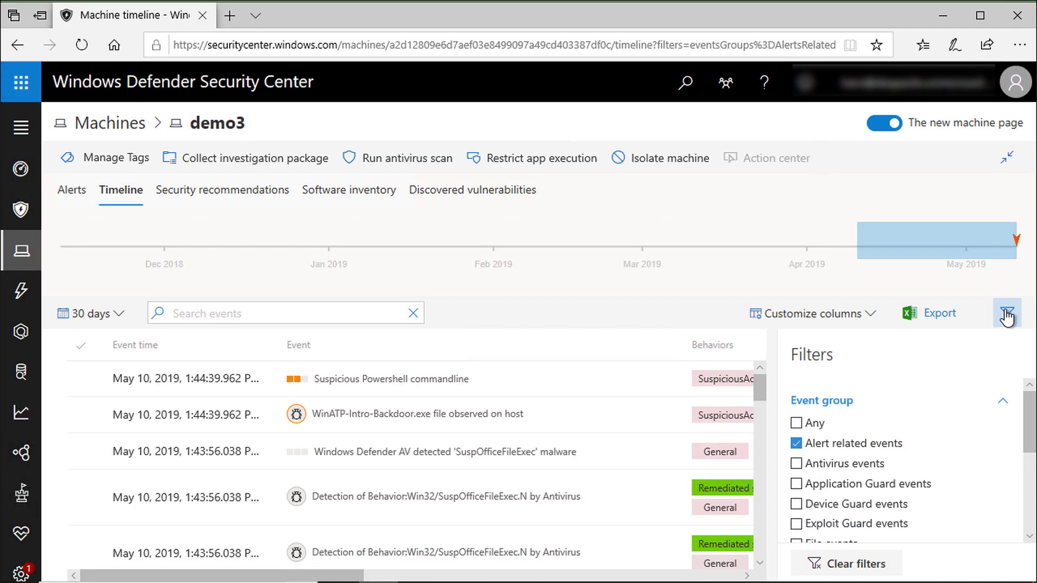
left_click(1006, 315)
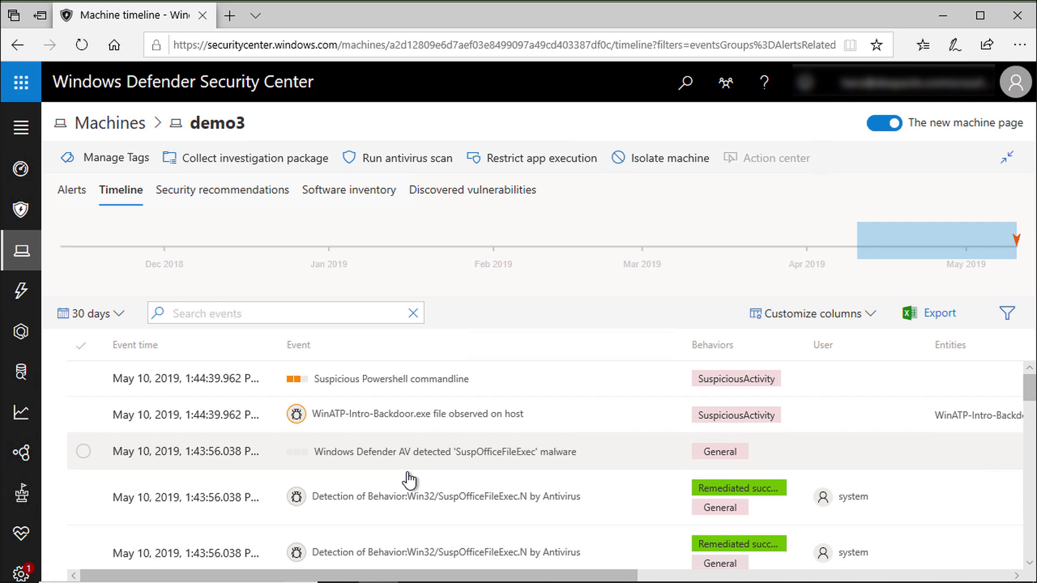
scroll(406, 489, "down", 1)
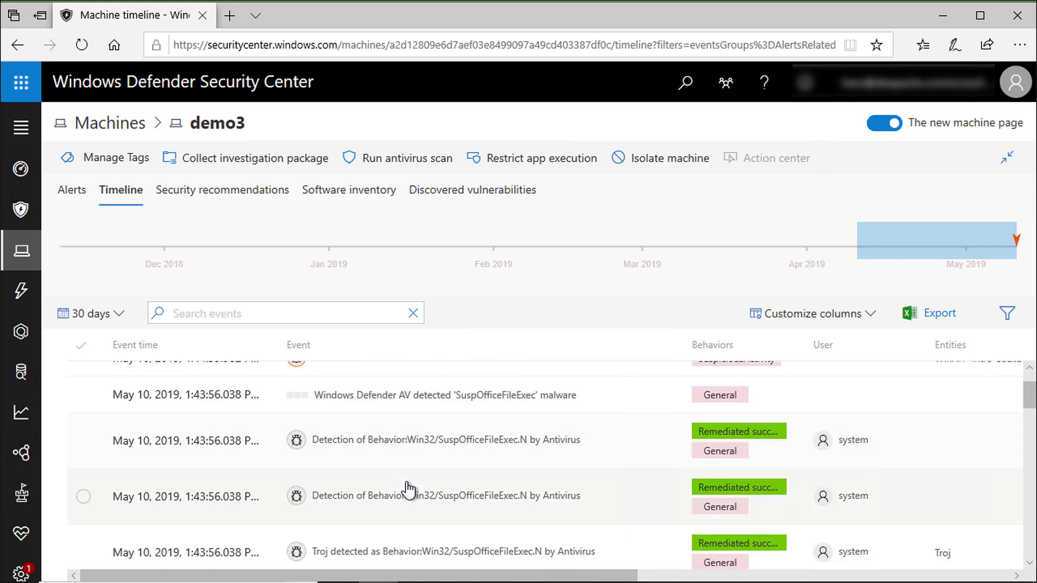
scroll(409, 489, "down", 3)
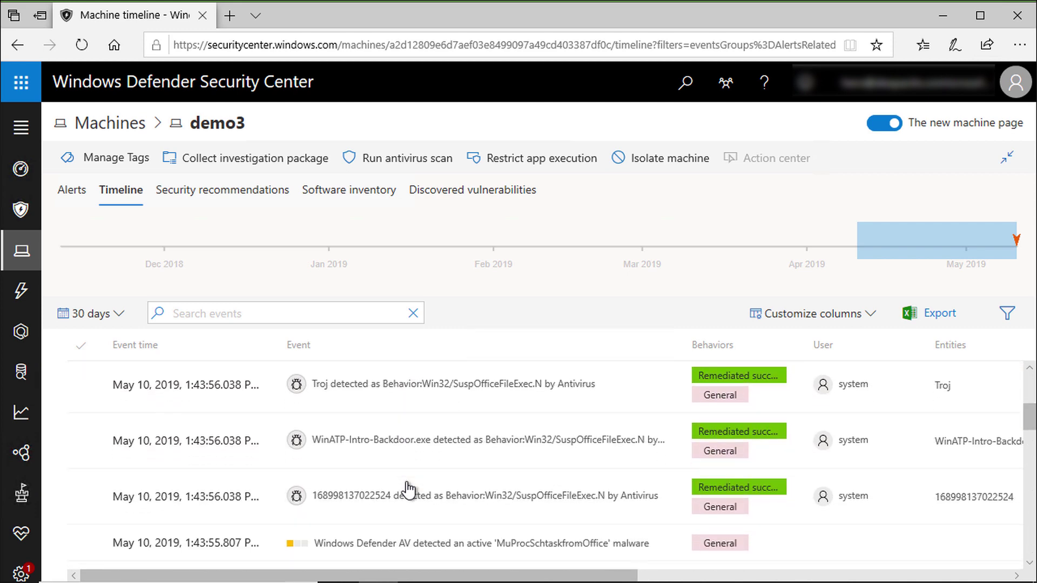
scroll(406, 487, "down", 5)
- Search the timeline for 'powershell' and inspect the event where WINWORD.EXE created powershell.exe
left_click(337, 315)
type("powershell")
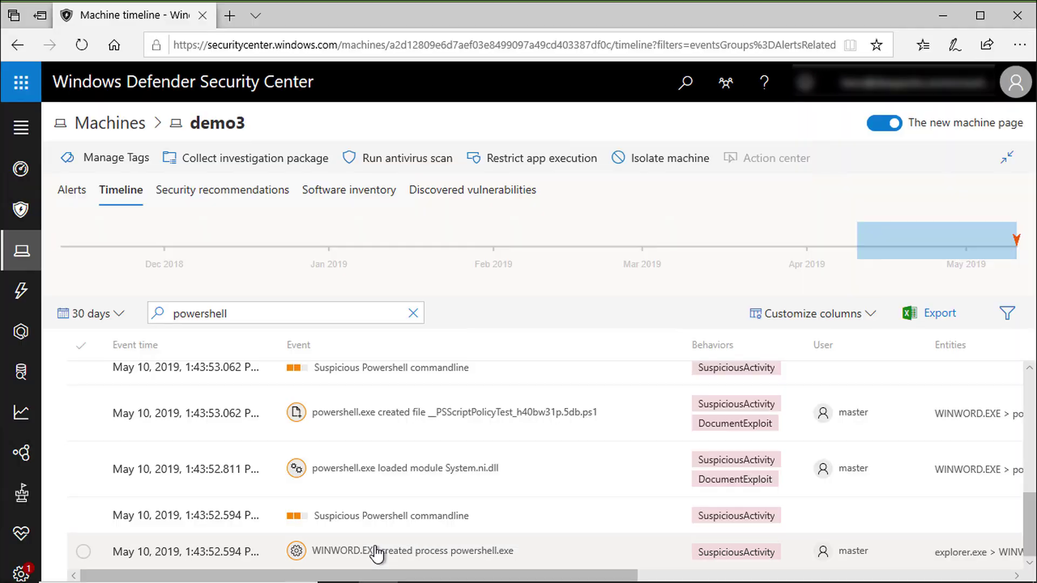
left_click(376, 552)
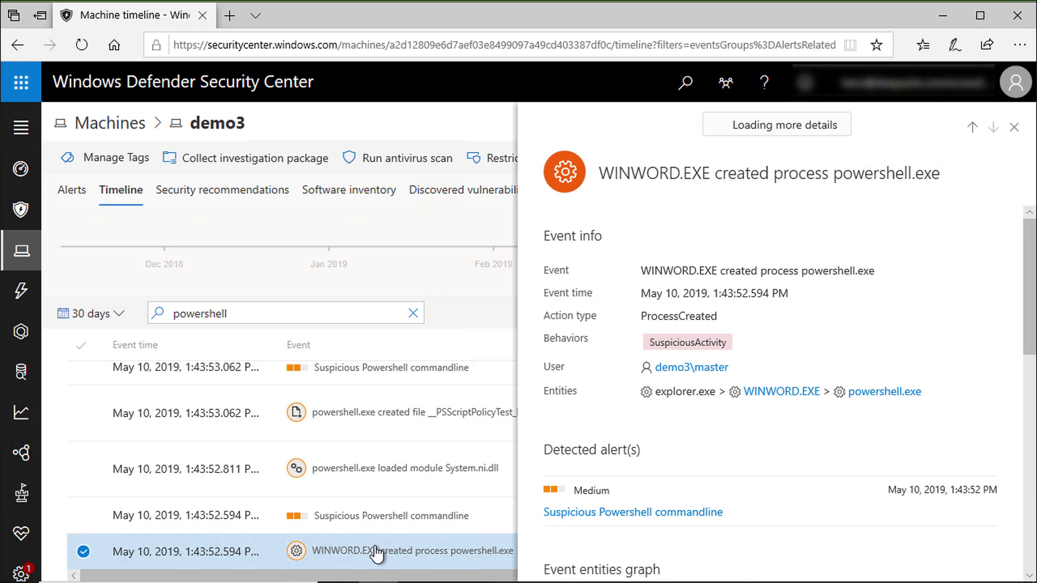
scroll(1025, 337, "down", 2)
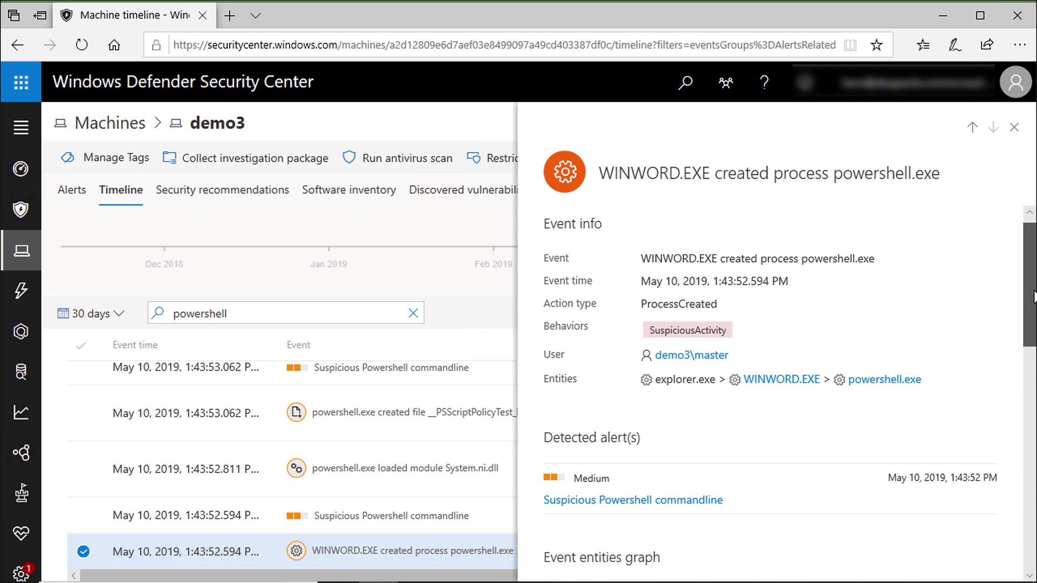
scroll(1025, 337, "down", 4)
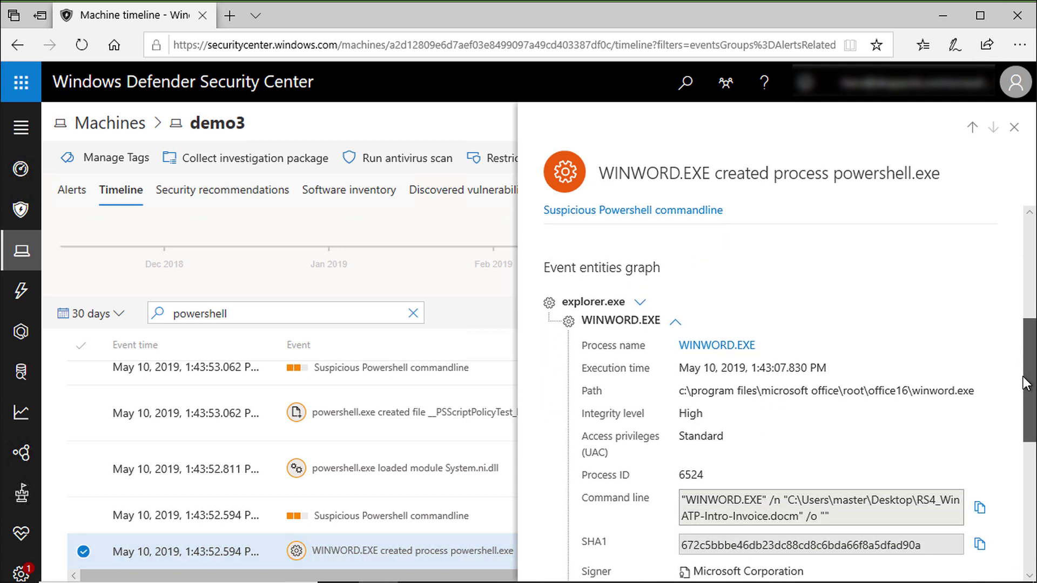
left_click_drag(1027, 383, 1030, 518)
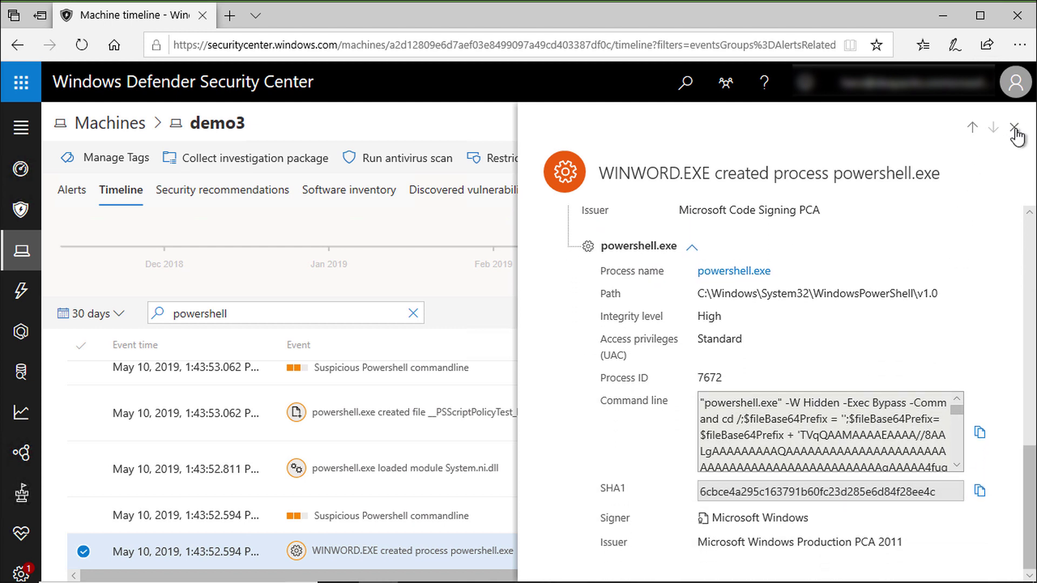
left_click(693, 248)
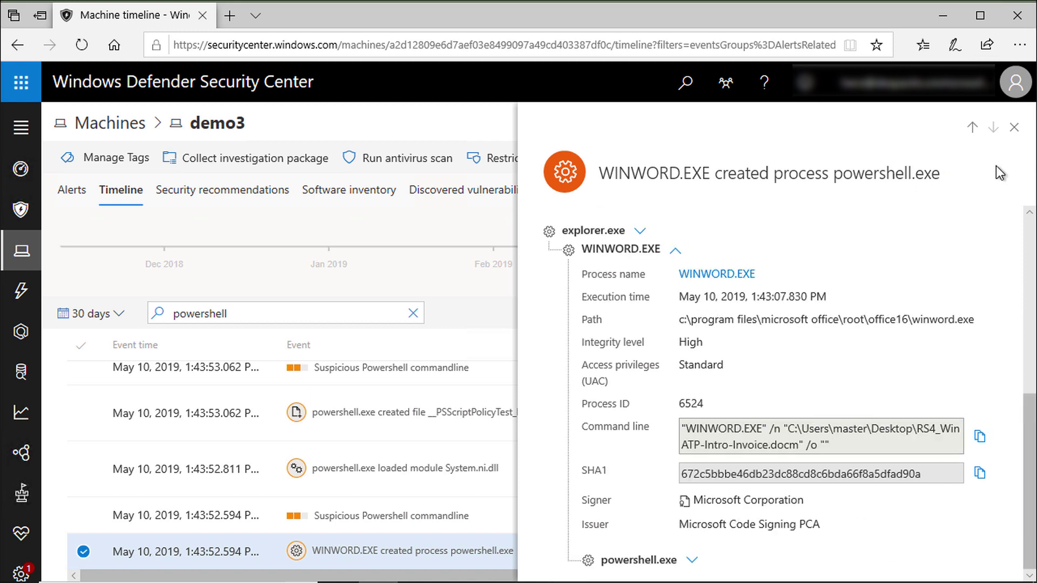
left_click(1015, 128)
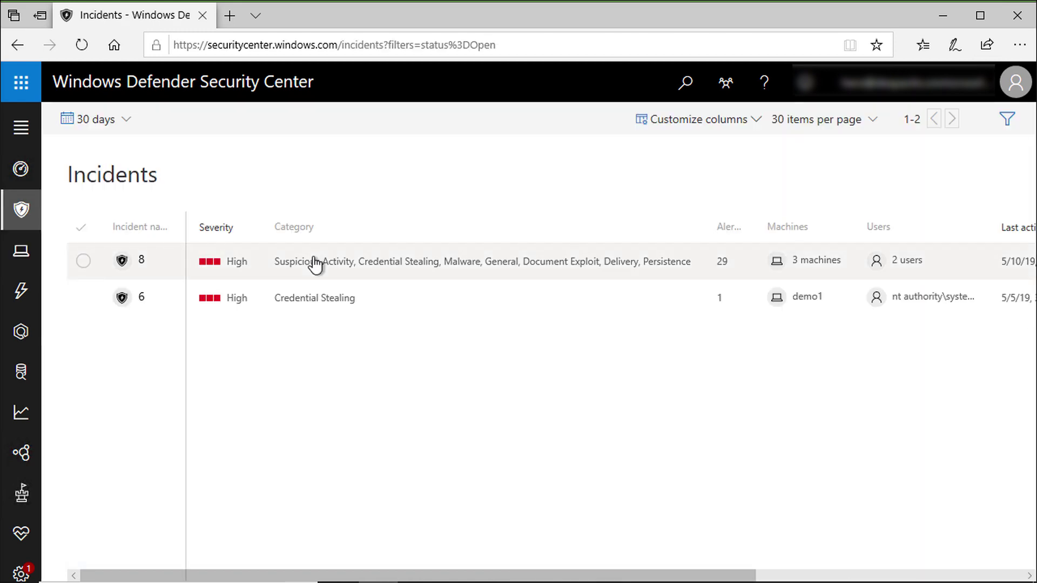
- Open incident 8's page and its actions, cancelling both Resolve incident and Assign to me
left_click(314, 264)
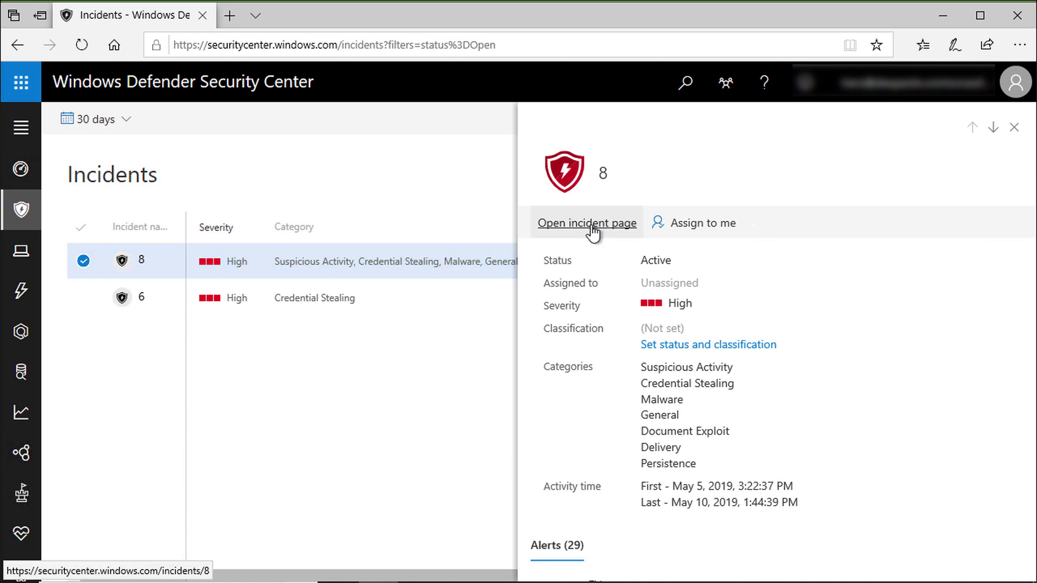
left_click(593, 228)
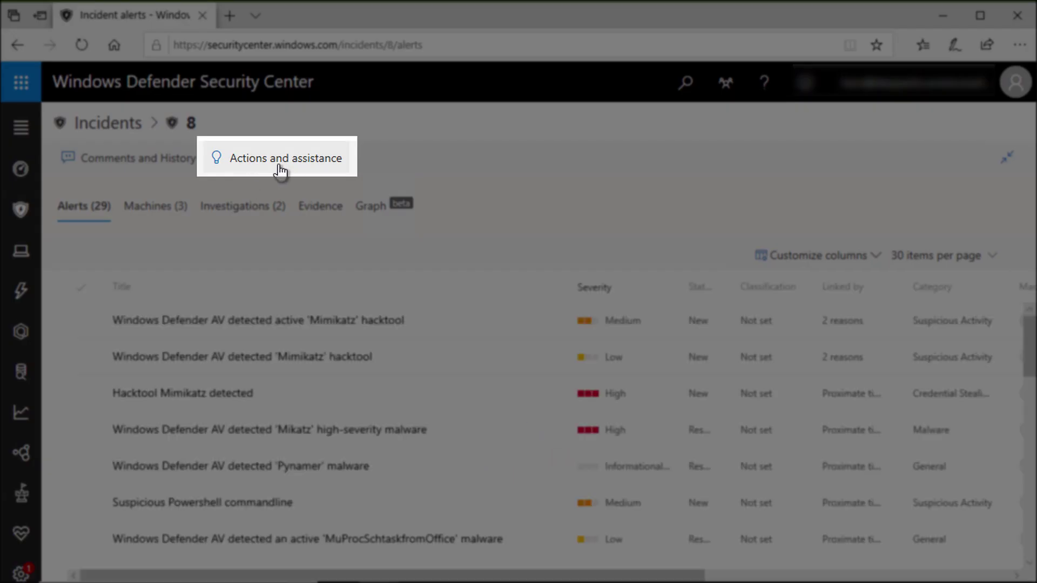
left_click(281, 167)
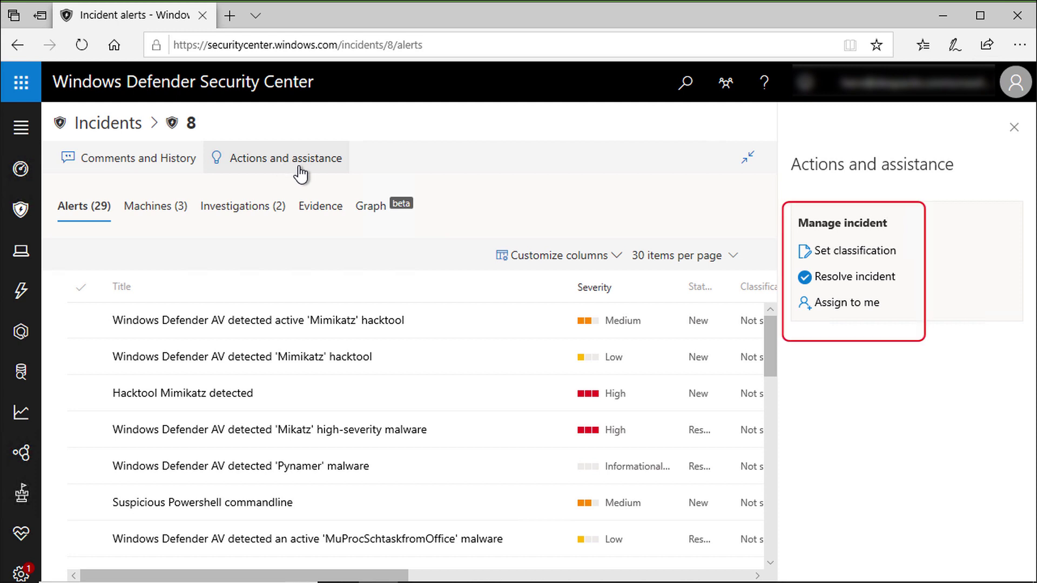
left_click(855, 276)
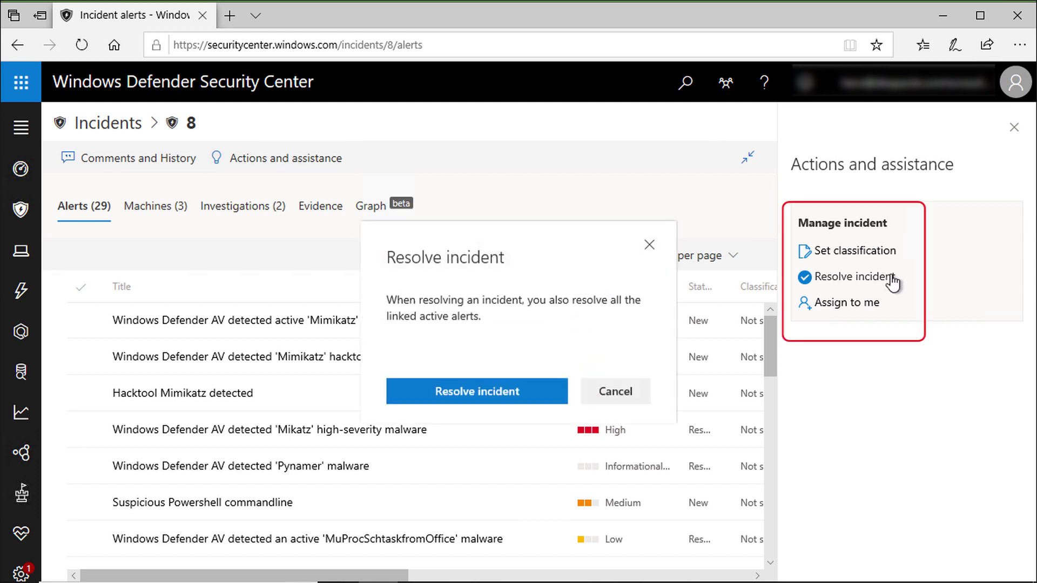
left_click(690, 393)
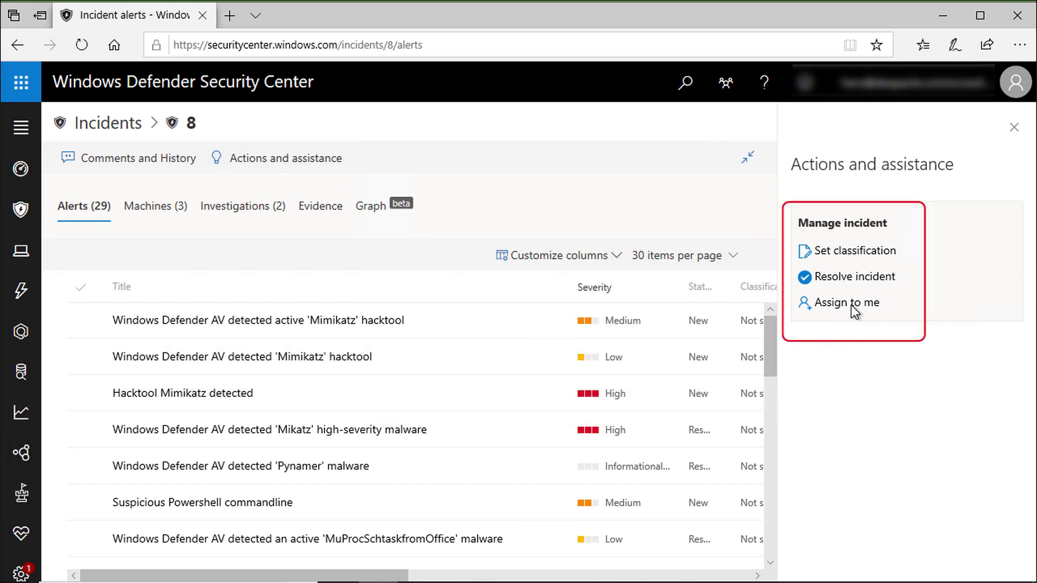
left_click(843, 305)
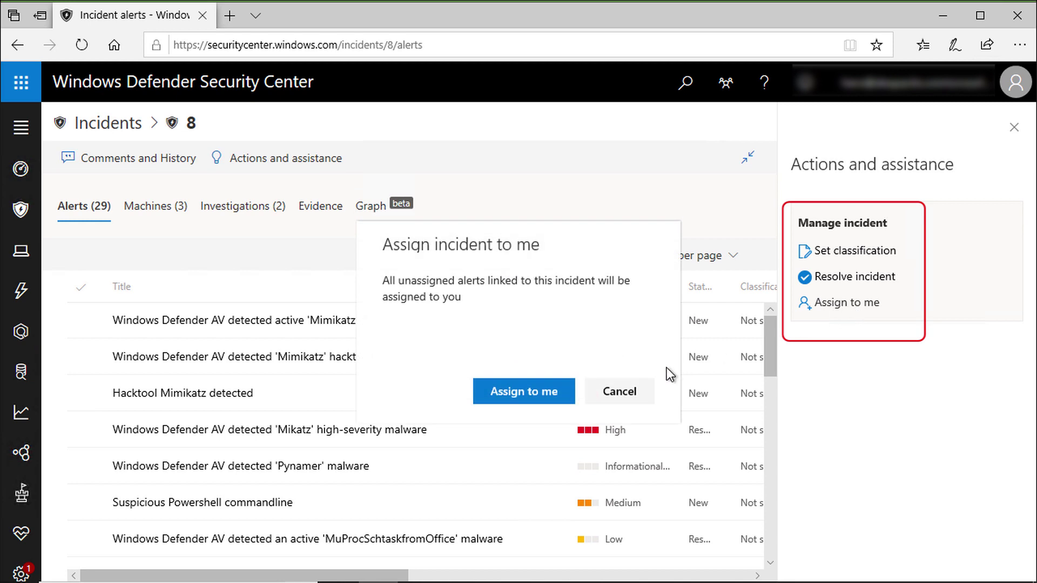
left_click(629, 398)
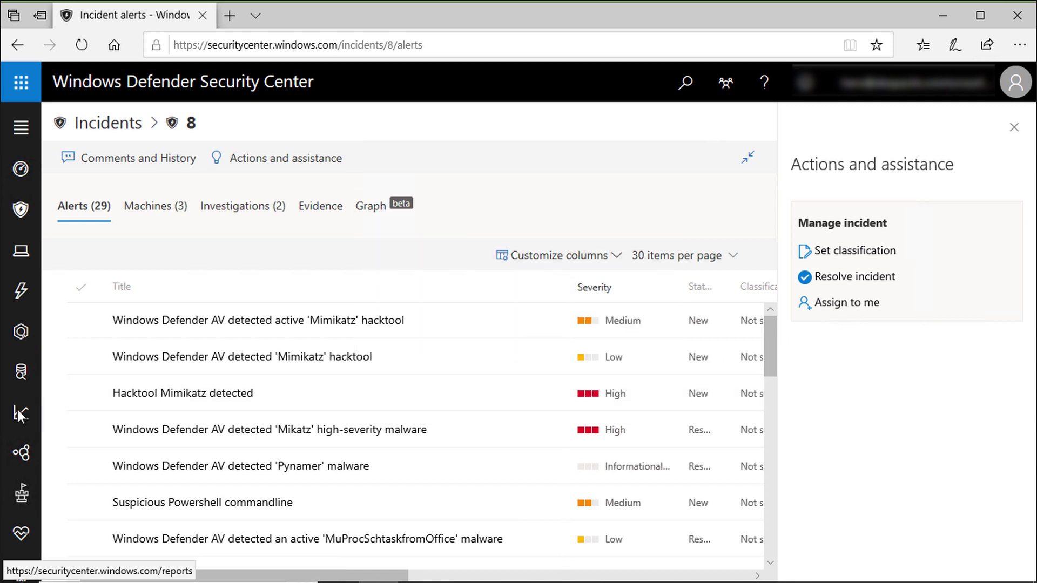
- Open the Threat protection report without filters and scroll through its trend and alert summary charts
mouse_move(20, 415)
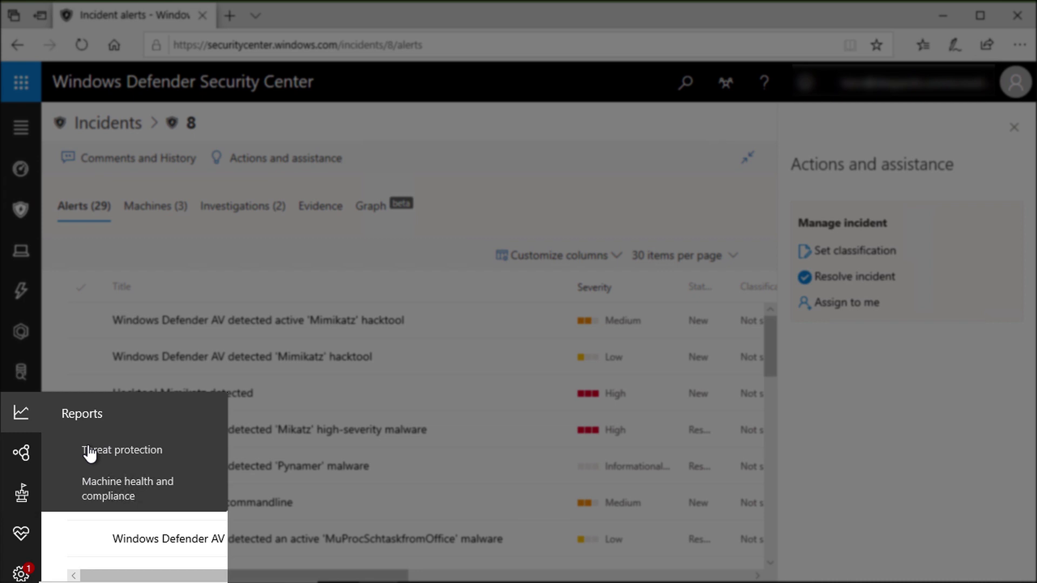
left_click(89, 452)
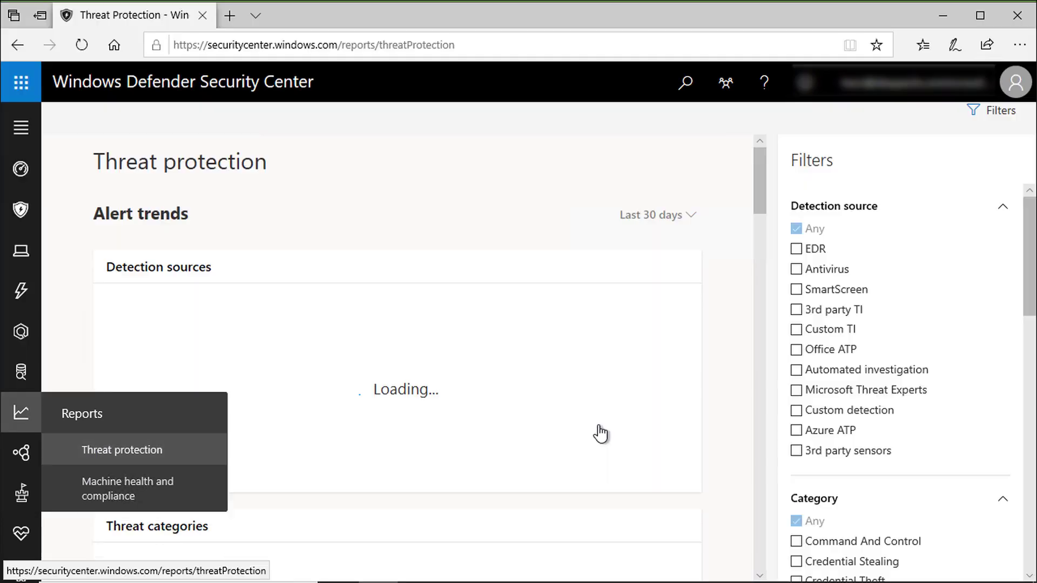
left_click(1000, 120)
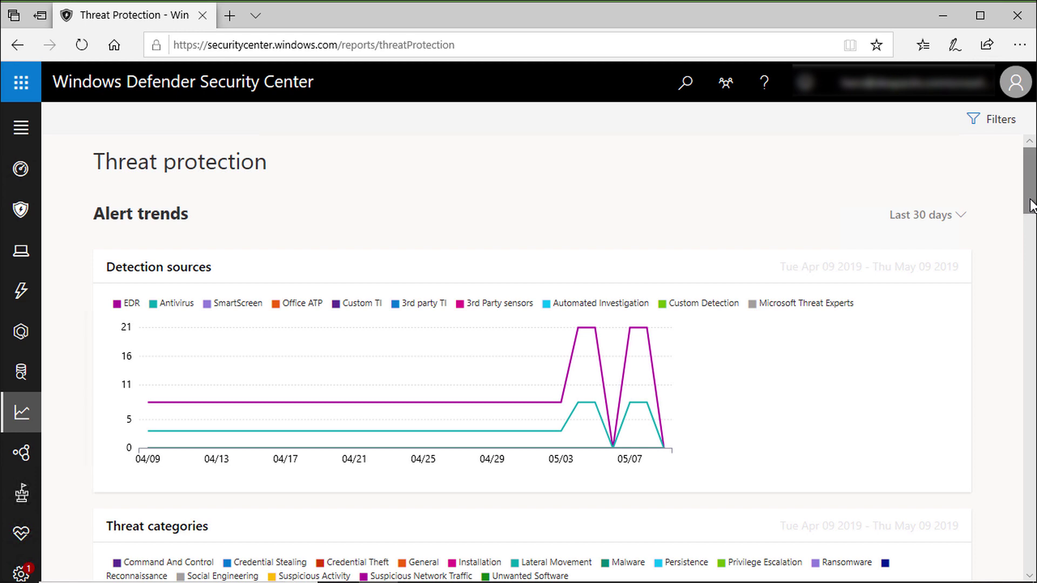
left_click_drag(1032, 205, 1034, 277)
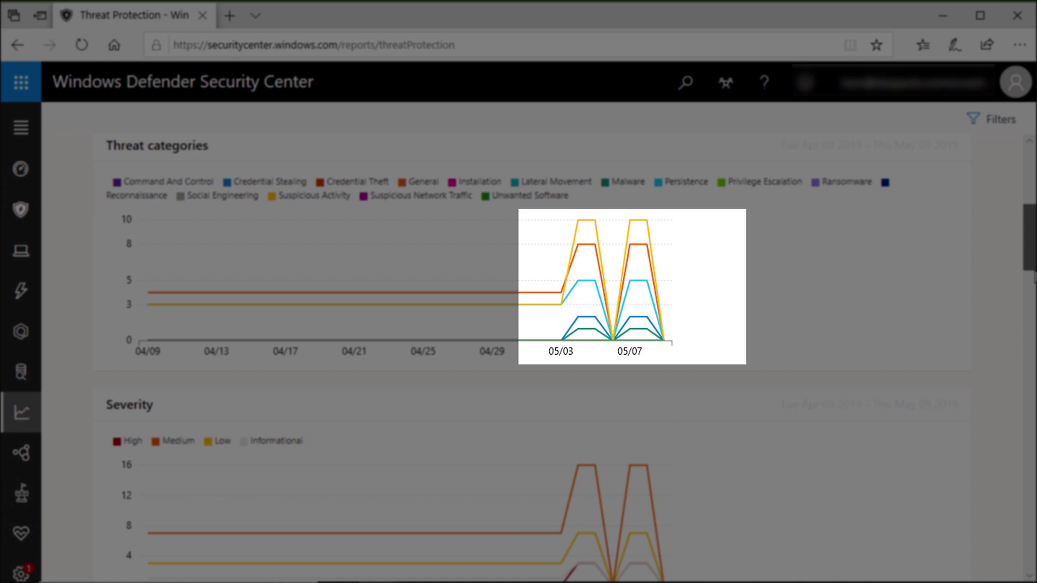
scroll(533, 356, "down", 4)
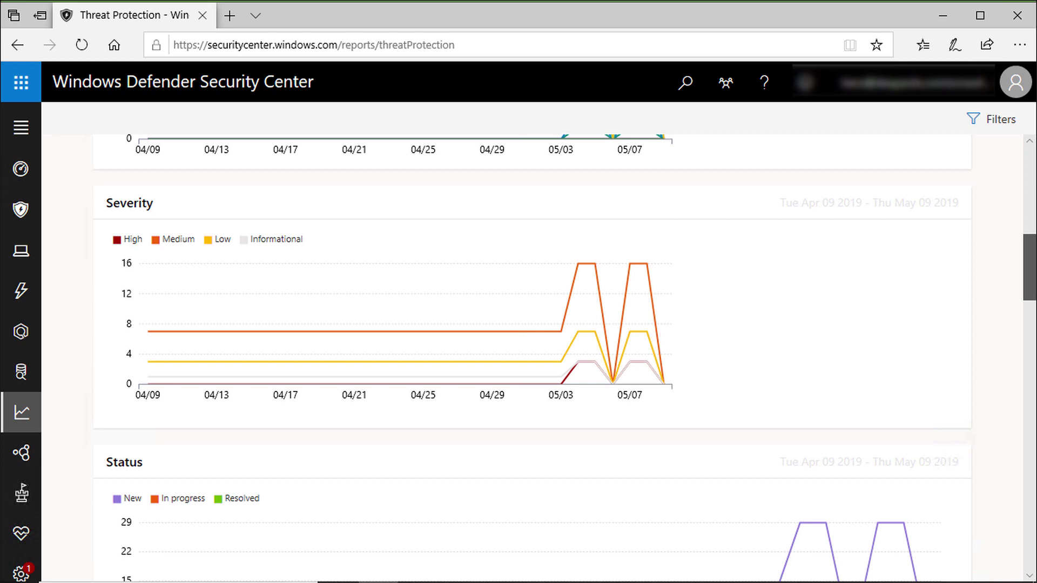
scroll(532, 356, "down", 5)
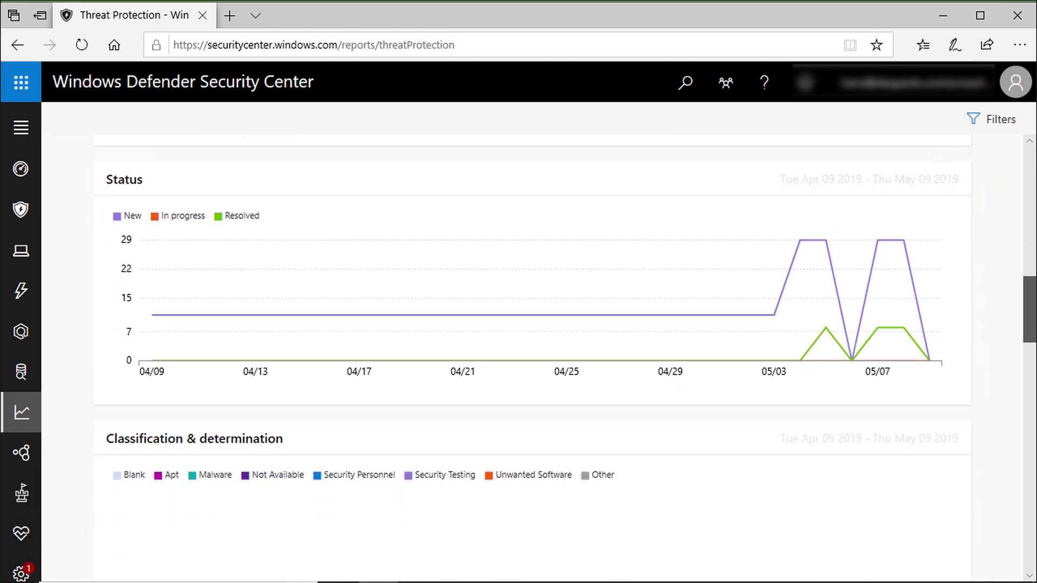
scroll(532, 357, "down", 6)
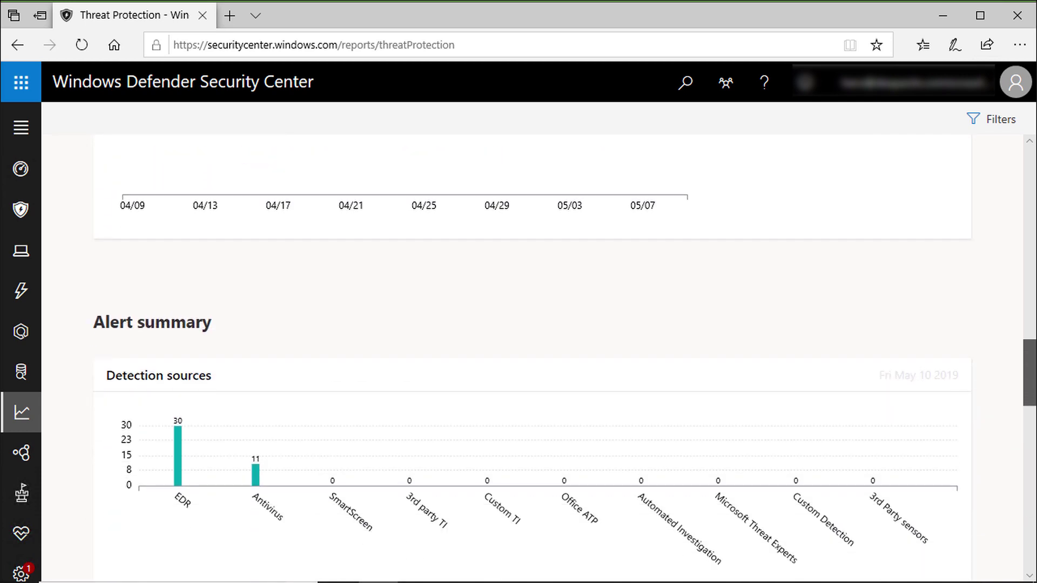
scroll(532, 357, "down", 10)
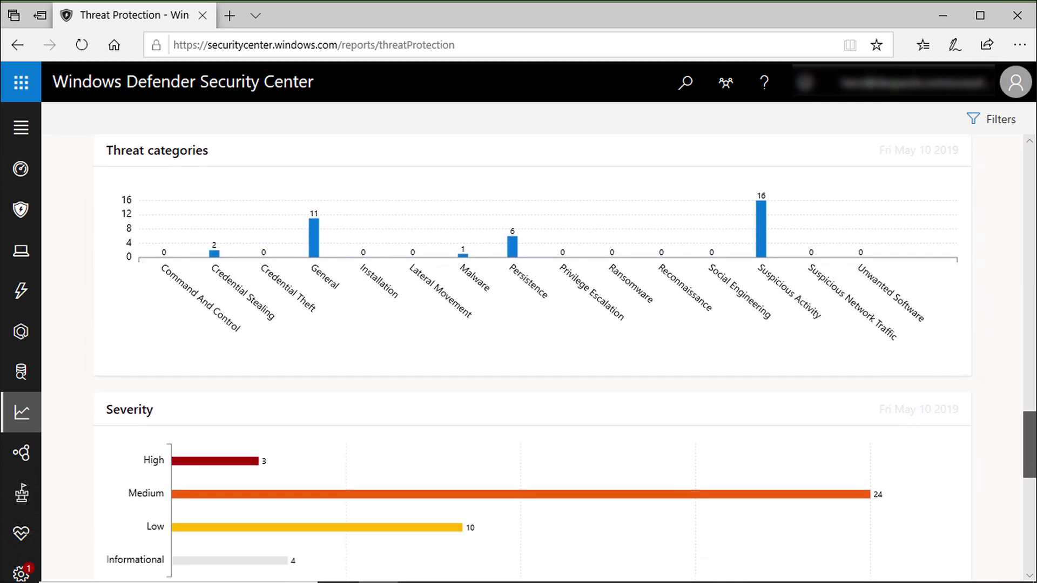
scroll(532, 356, "down", 10)
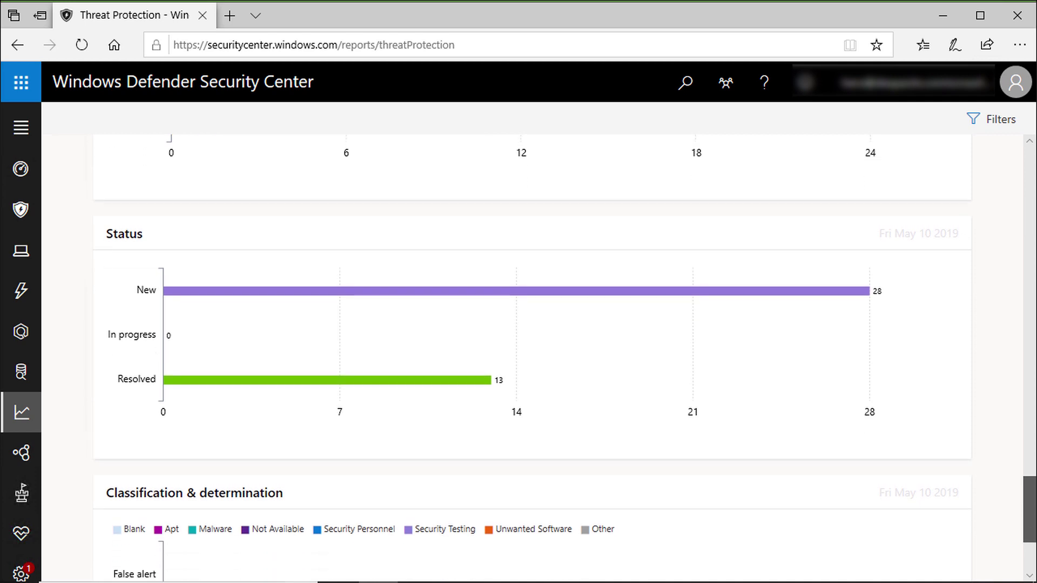
scroll(532, 357, "down", 3)
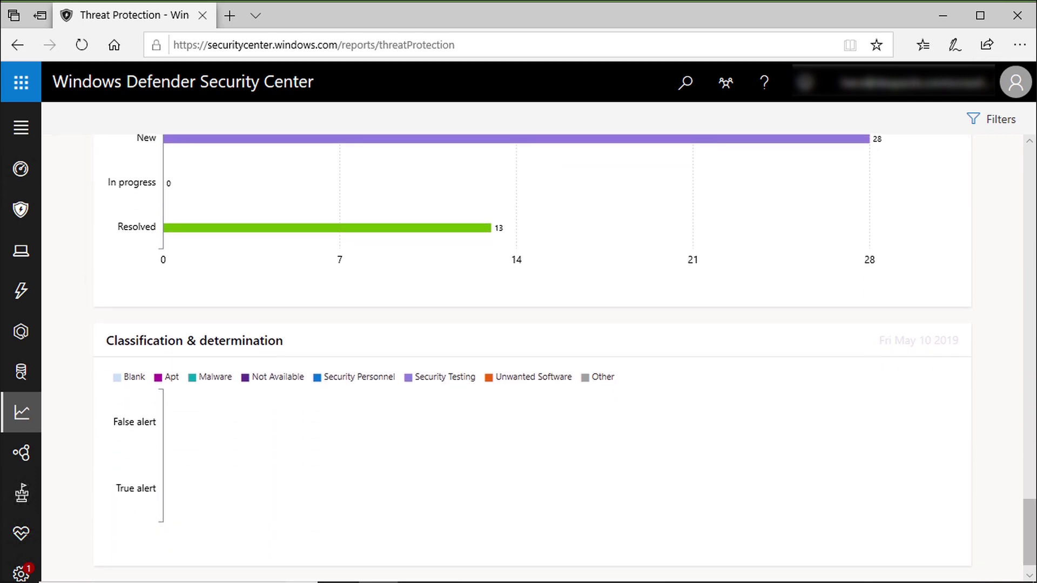
- From demo3's page, open 'Powershell dropped a suspicious file on the machine' and view its process tree
left_click(21, 252)
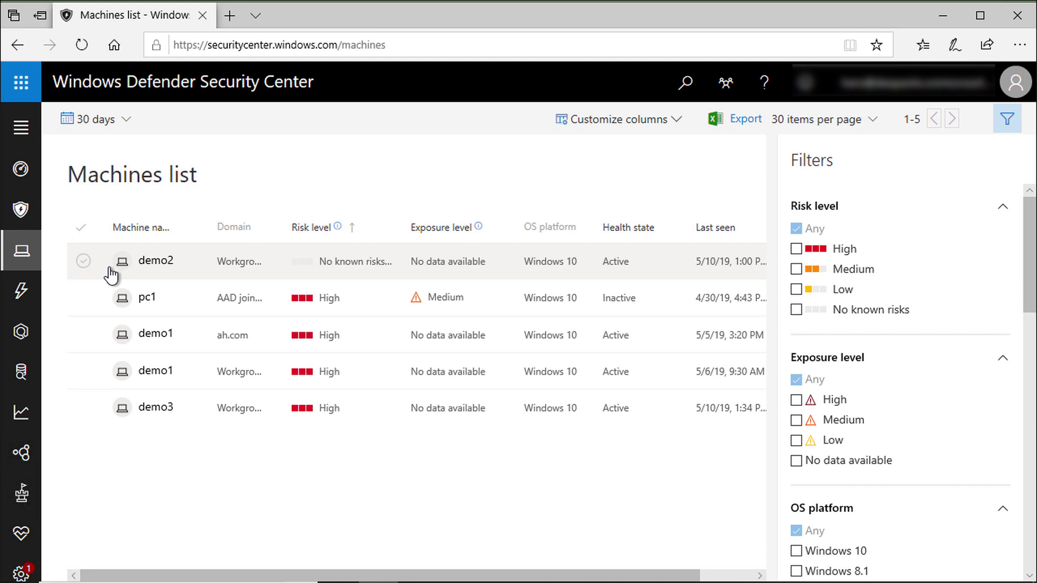
left_click(172, 407)
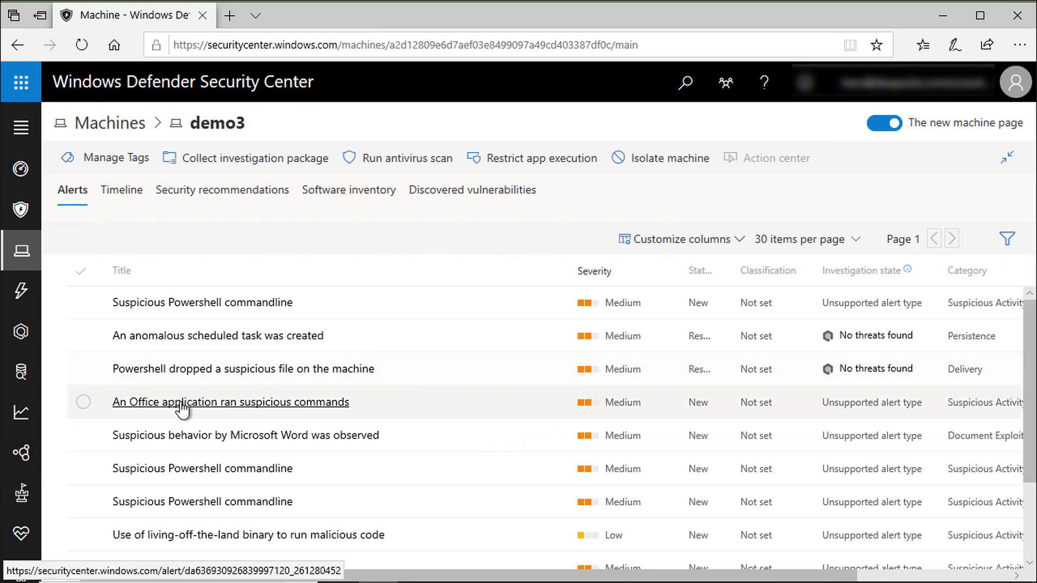
left_click(346, 373)
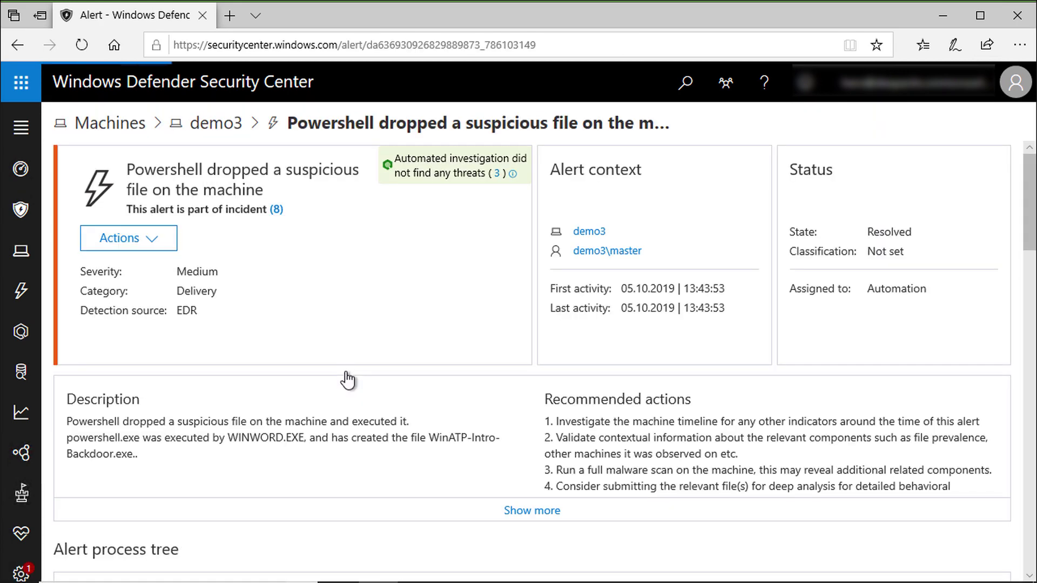
scroll(346, 372, "down", 7)
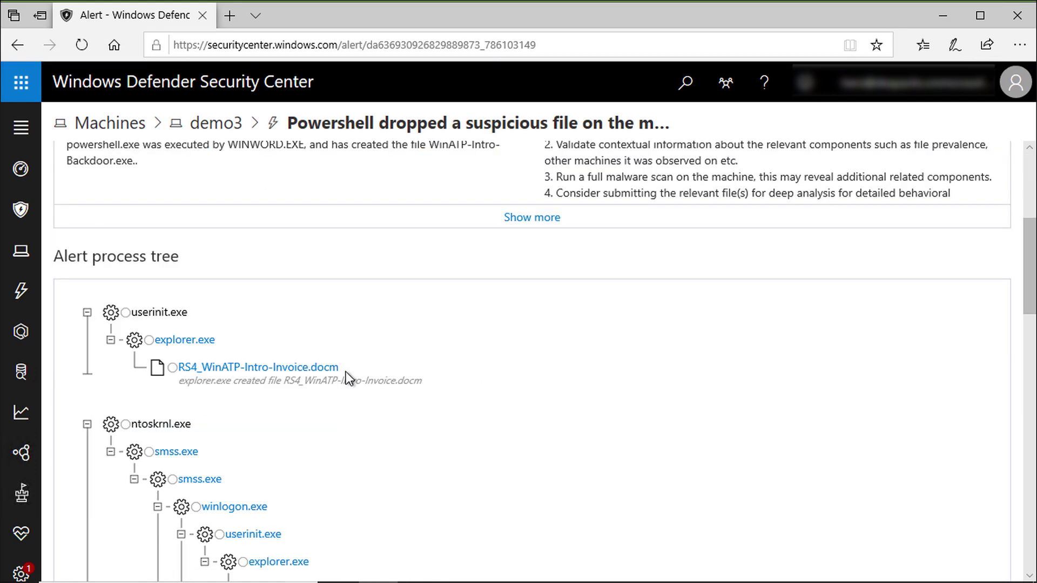
scroll(346, 371, "down", 1)
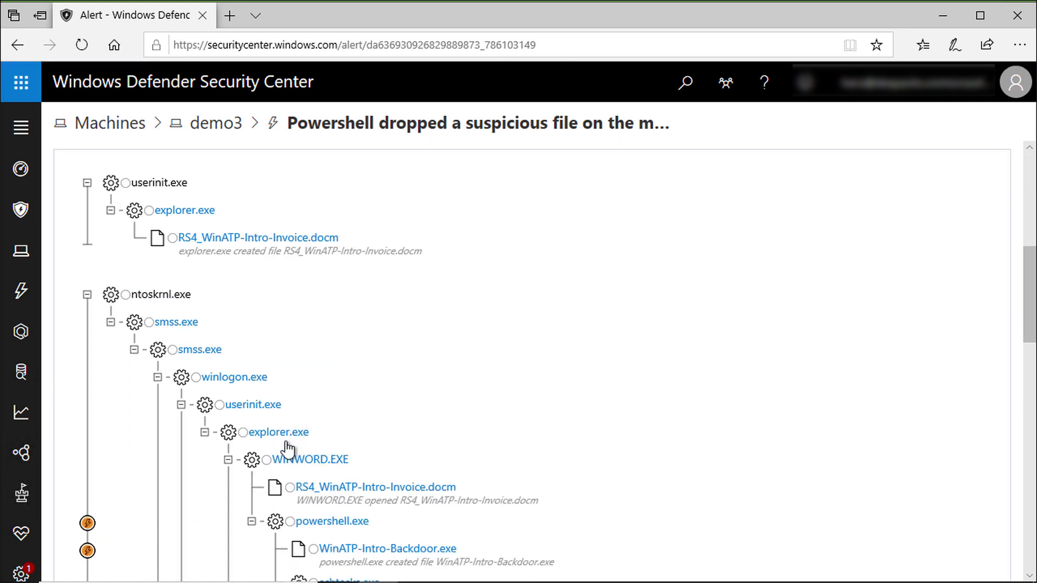
scroll(281, 449, "down", 2)
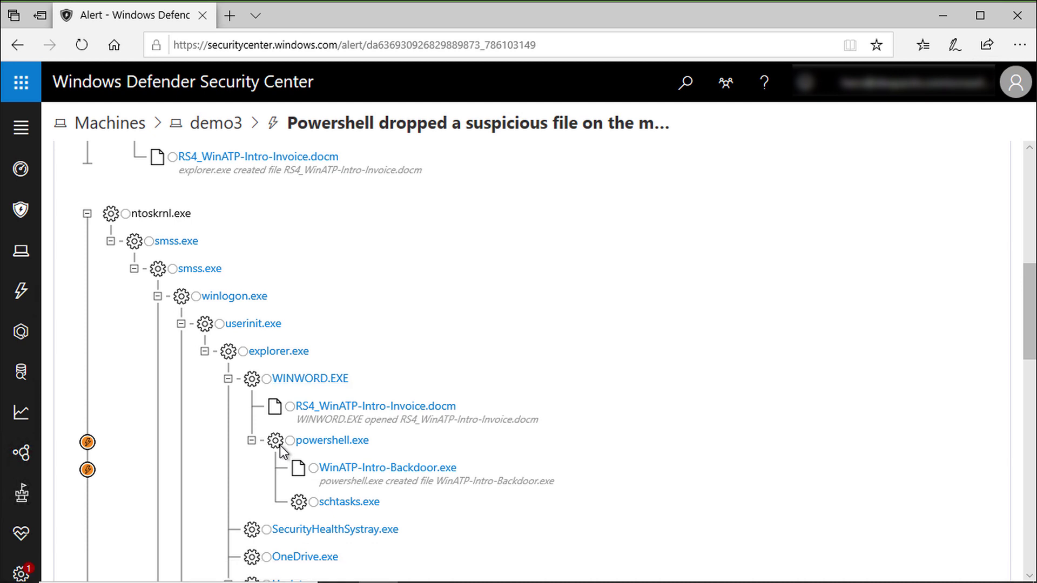
- Copy RS4_WinATP-Intro-Invoice.docm's SHA1 hash and search for it to open its File page
left_click(290, 408)
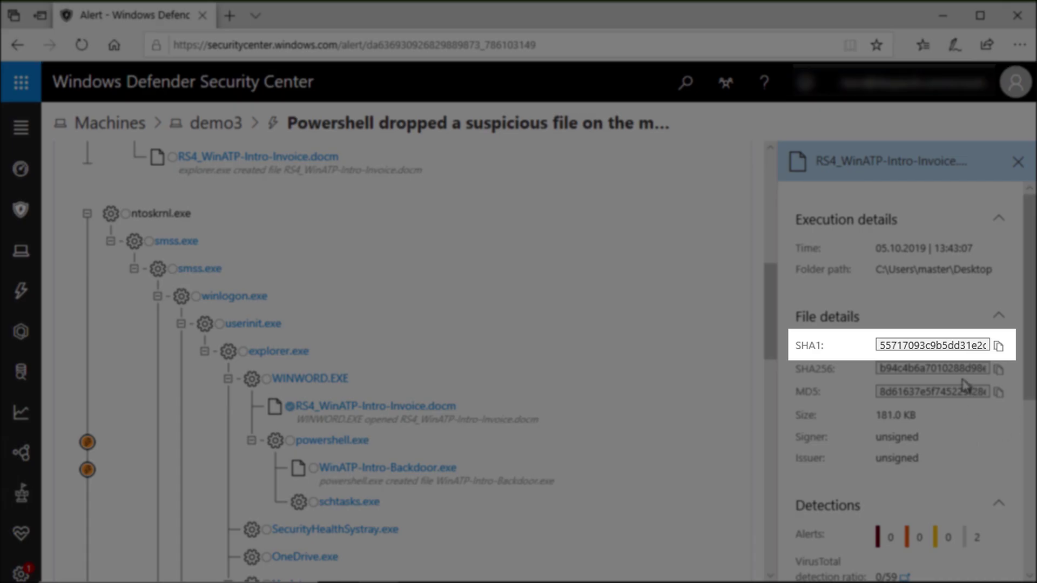
left_click(998, 348)
left_click(685, 82)
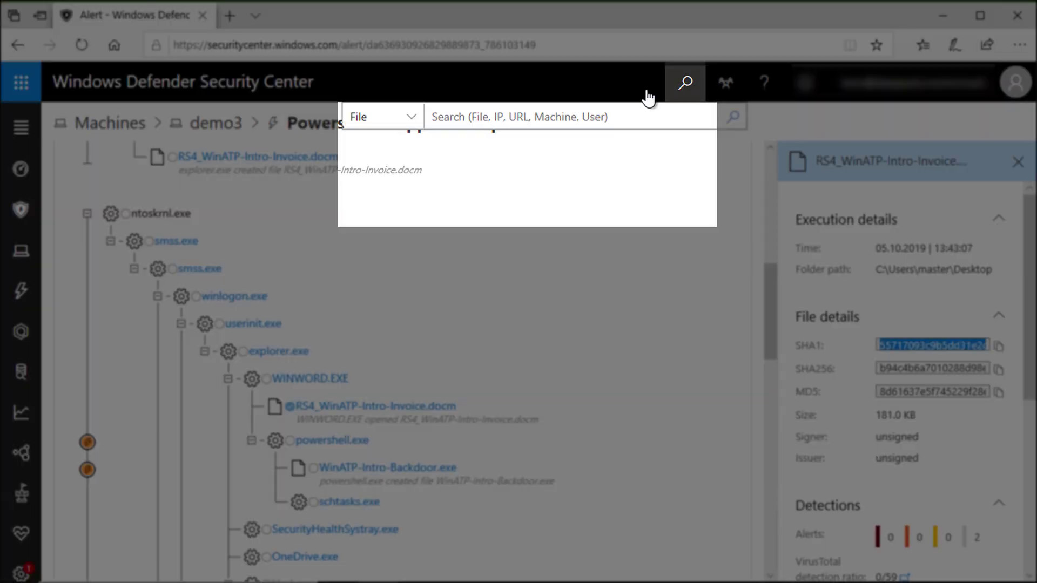
right_click(508, 114)
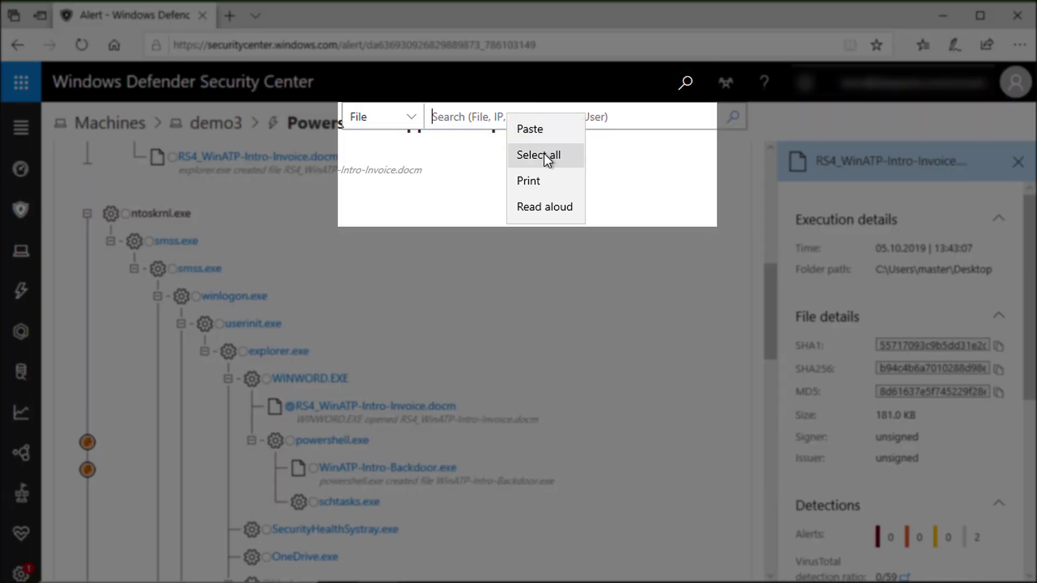
left_click(545, 134)
left_click(733, 116)
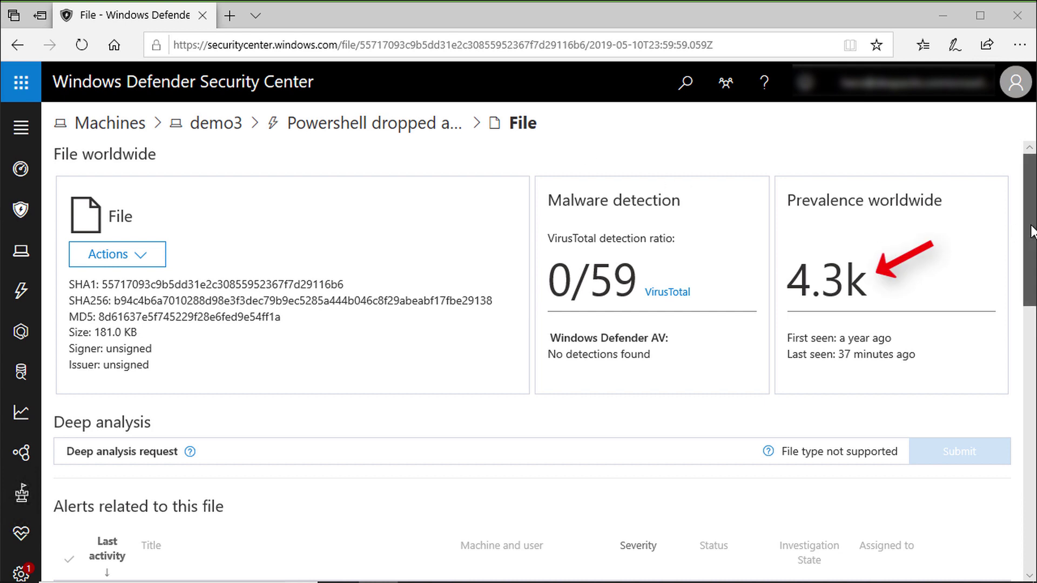
- Scroll to the machines that observed the docm file, then go to Automated Investigations
left_click_drag(1032, 232, 1033, 495)
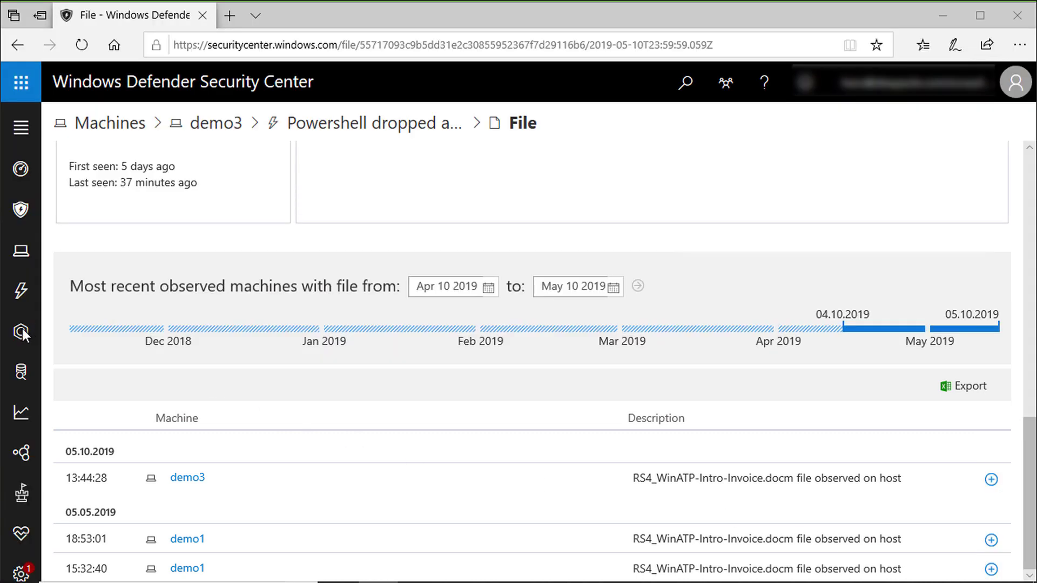
left_click(21, 331)
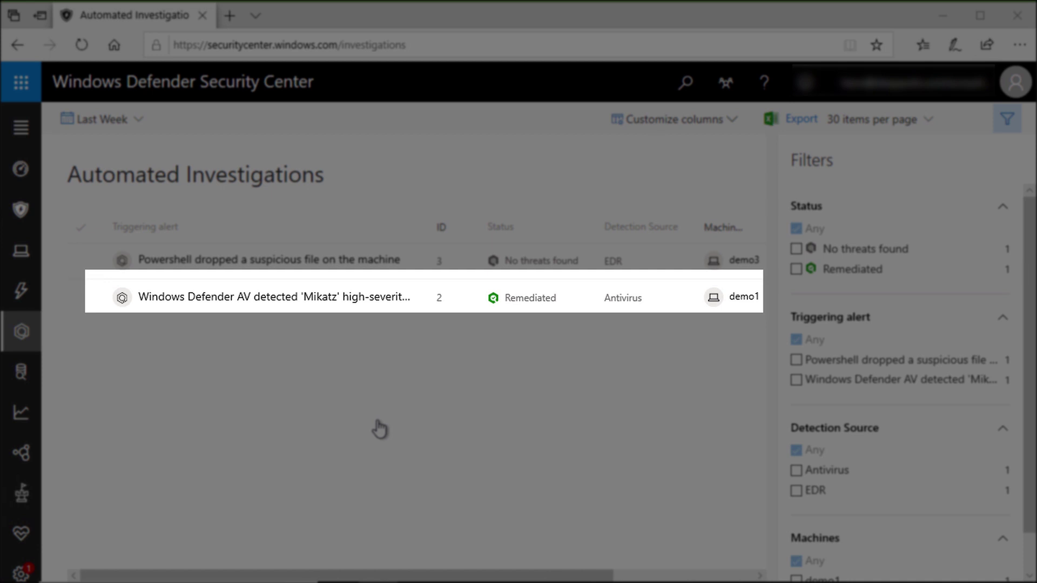
- Open investigation 2, the remediated Mikatz malware investigation on DEMO1
left_click(85, 298)
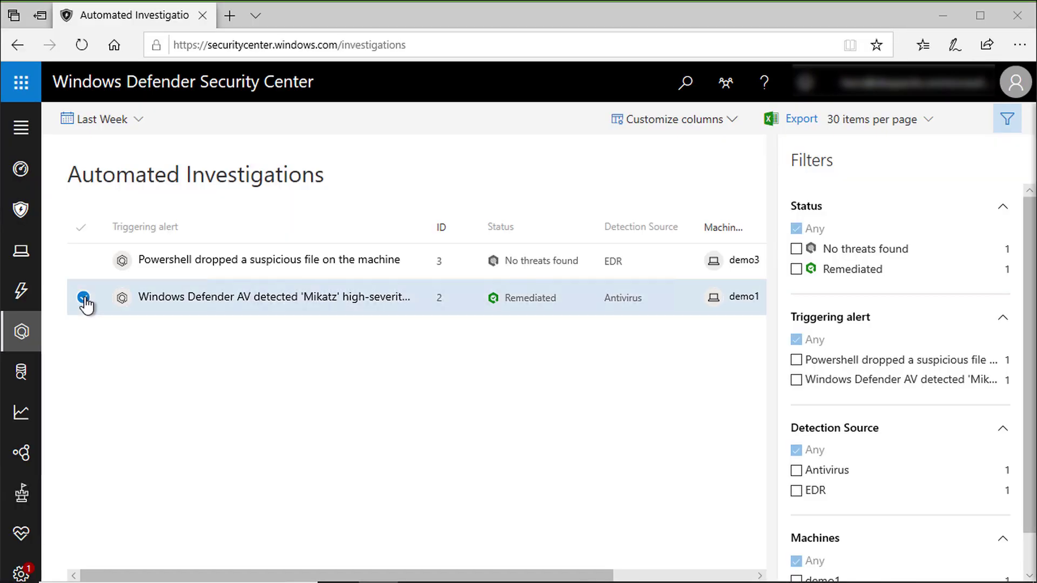
left_click(192, 298)
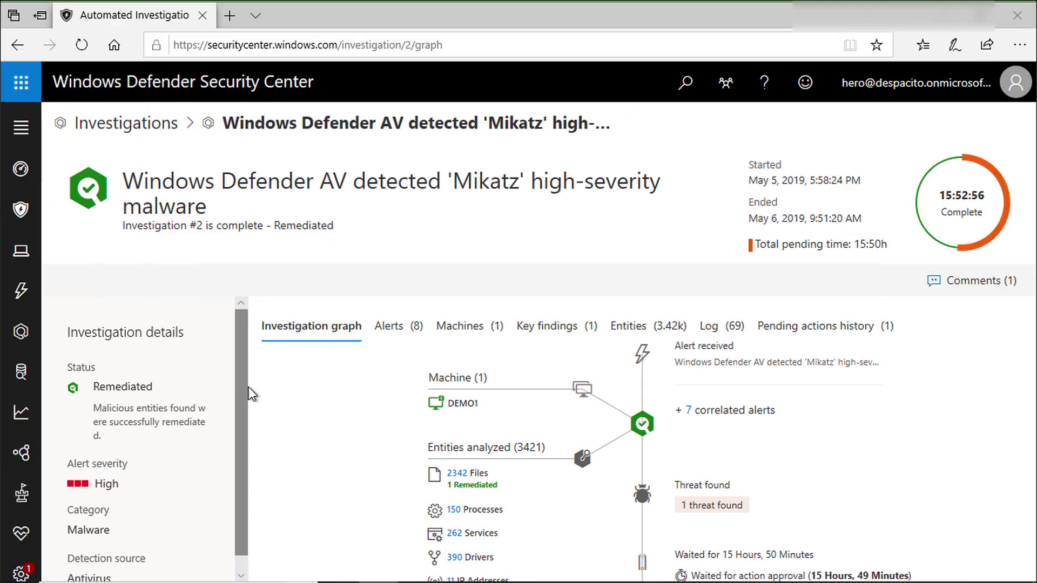
- Step through investigation 2's Alerts, Machines, Entities, Log and Pending actions history, showing the approved mimikatz_trunk.zip quarantine
left_click(397, 264)
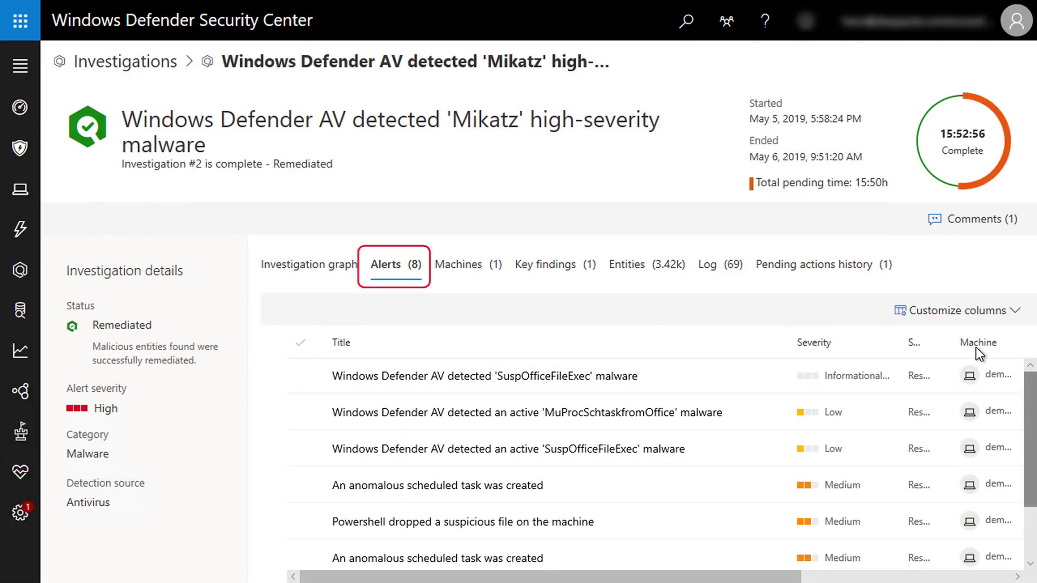
left_click(492, 274)
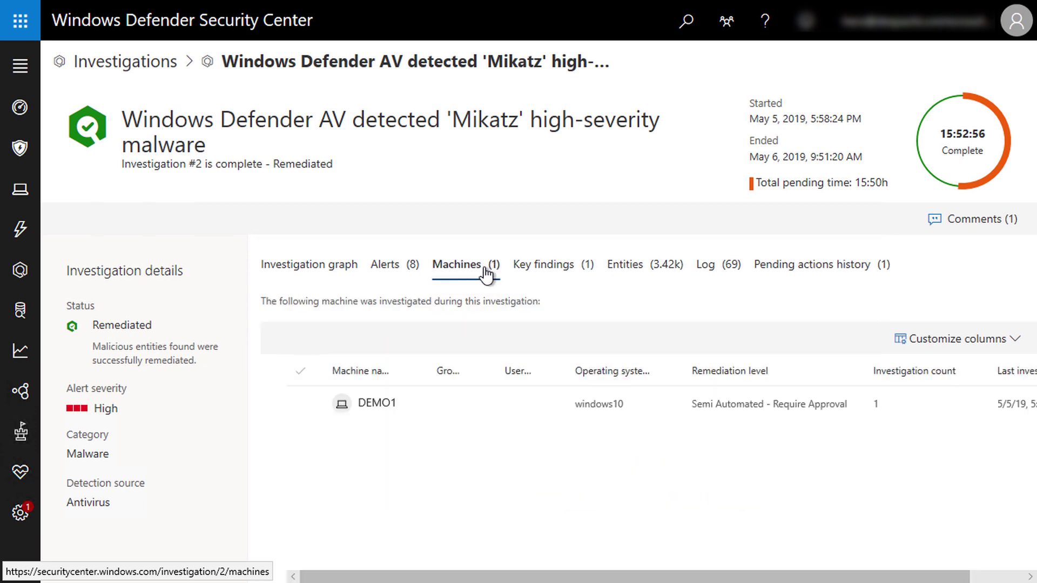
left_click(635, 272)
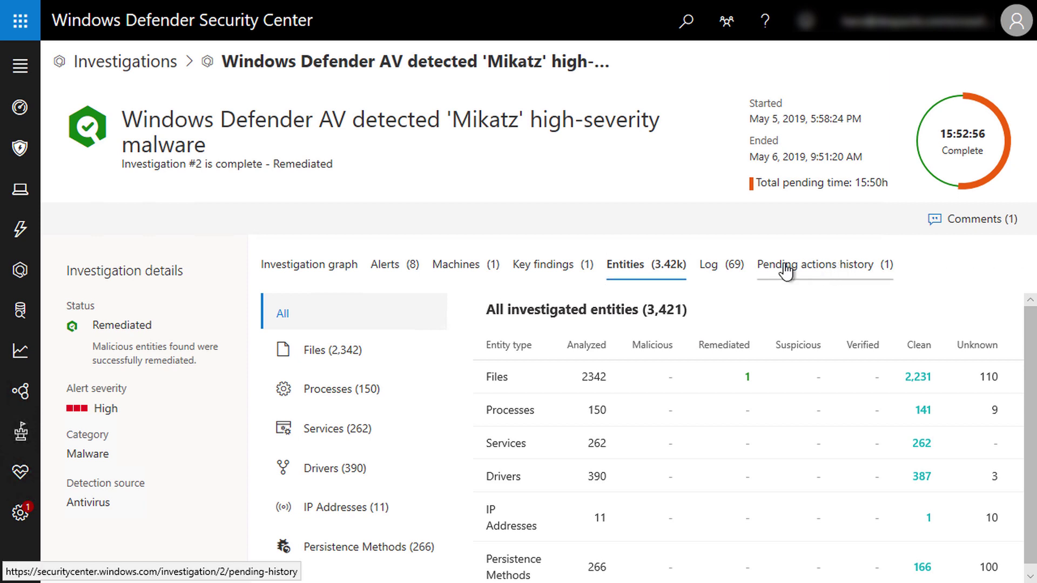
left_click(733, 270)
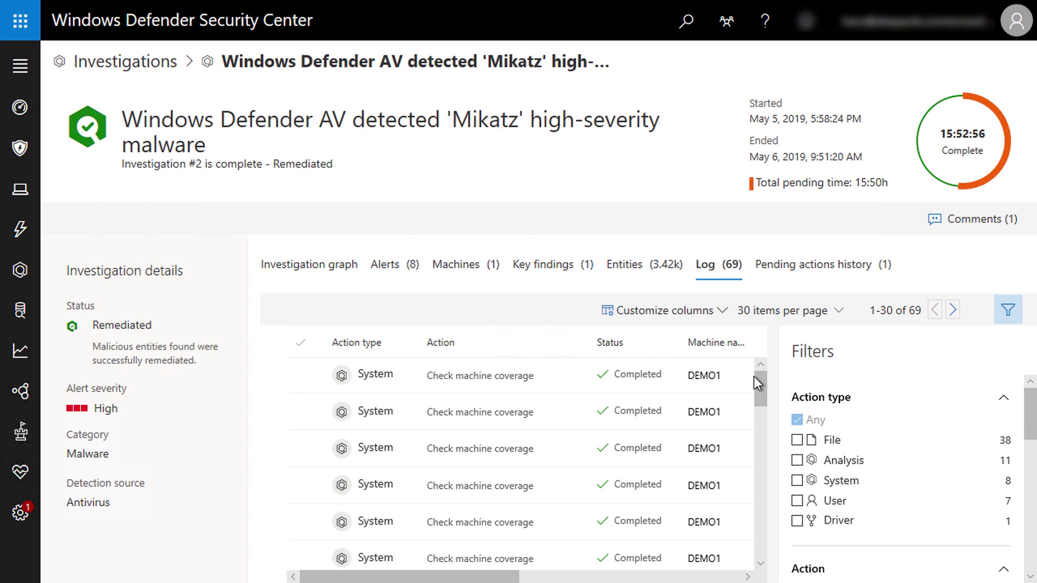
left_click_drag(762, 390, 763, 477)
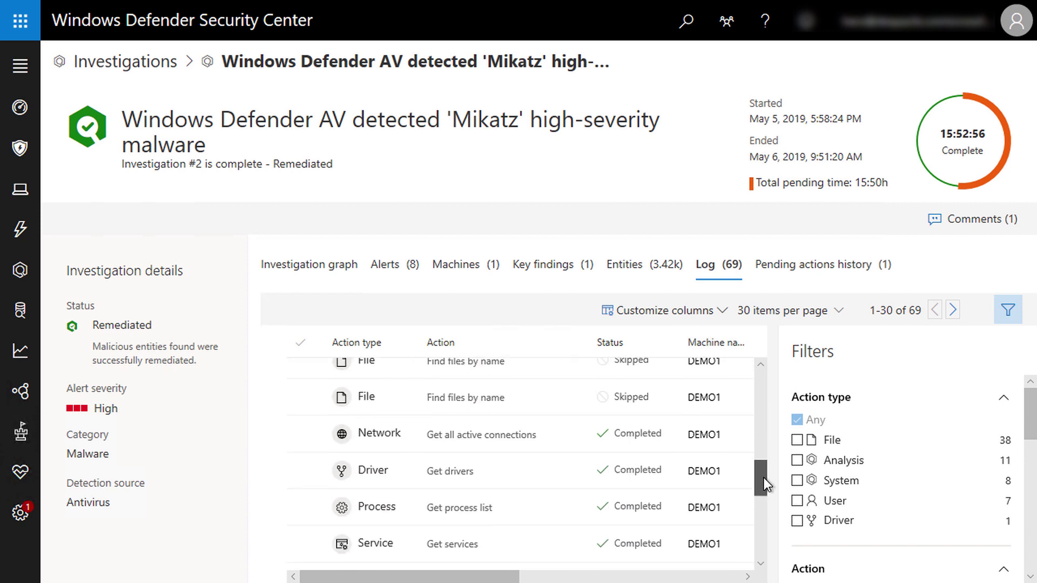
left_click(818, 281)
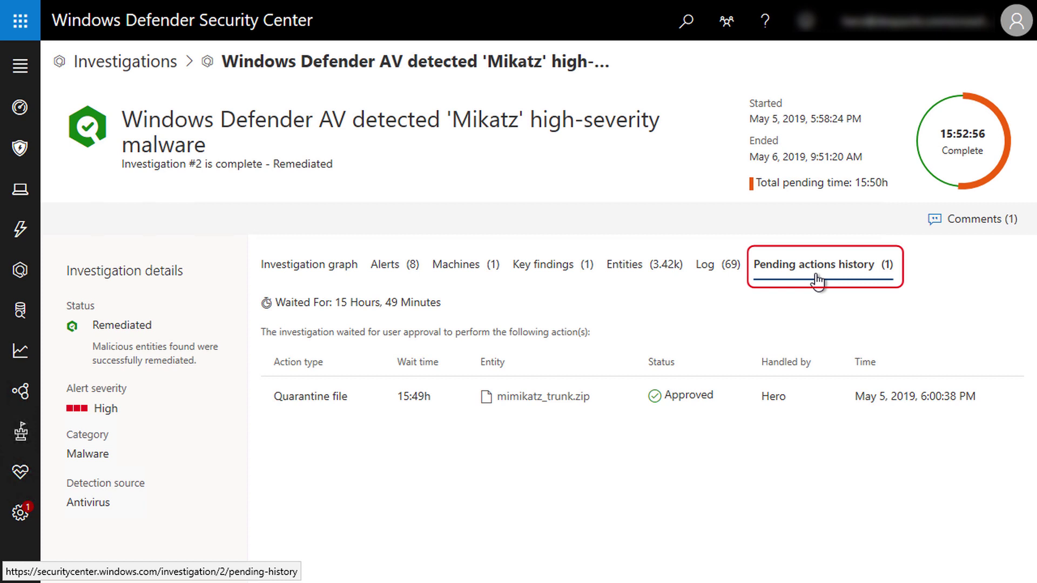